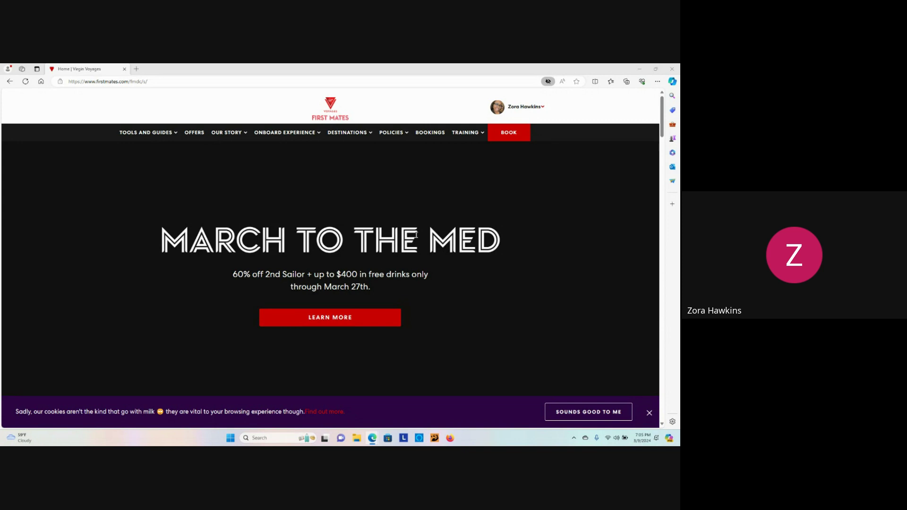
pyautogui.scroll(-3, 521, 257)
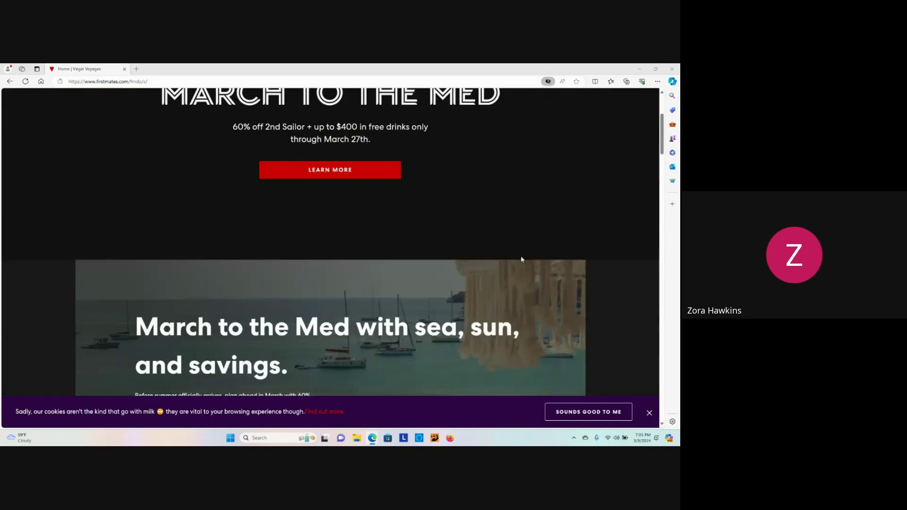
pyautogui.scroll(3, 520, 256)
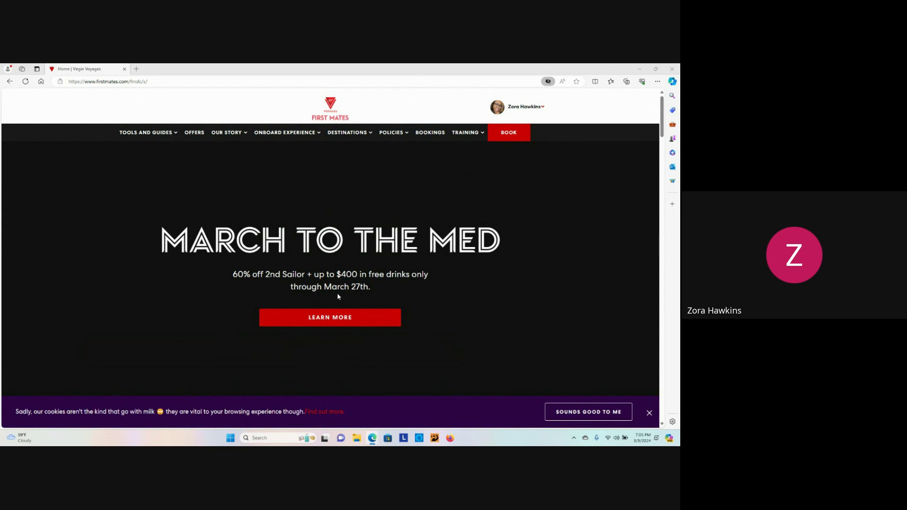
pyautogui.scroll(-3, 348, 293)
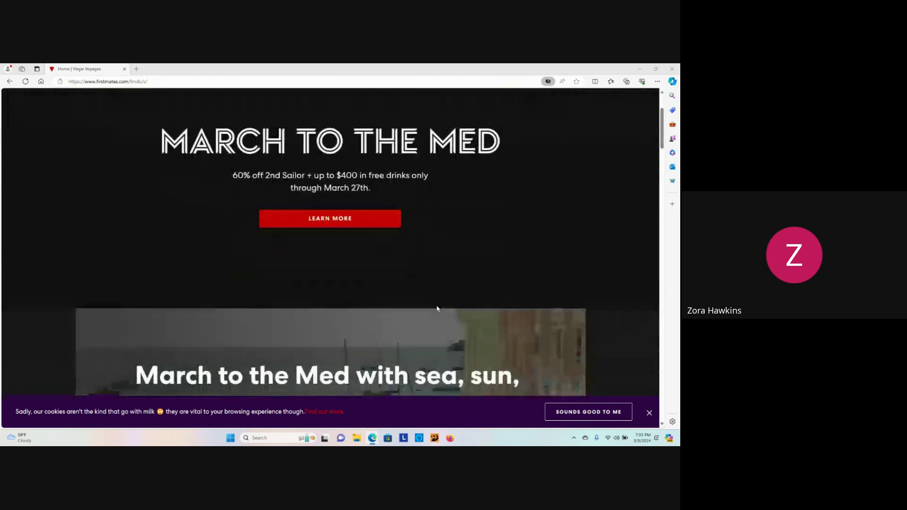
pyautogui.scroll(-3, 390, 297)
pyautogui.scroll(-2, 437, 308)
pyautogui.scroll(-4, 438, 308)
pyautogui.scroll(-2, 438, 308)
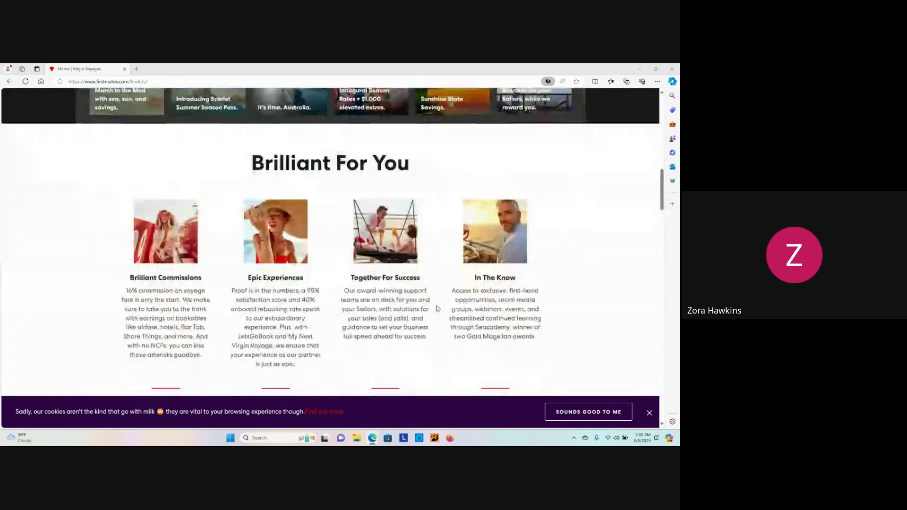
pyautogui.scroll(-1, 436, 305)
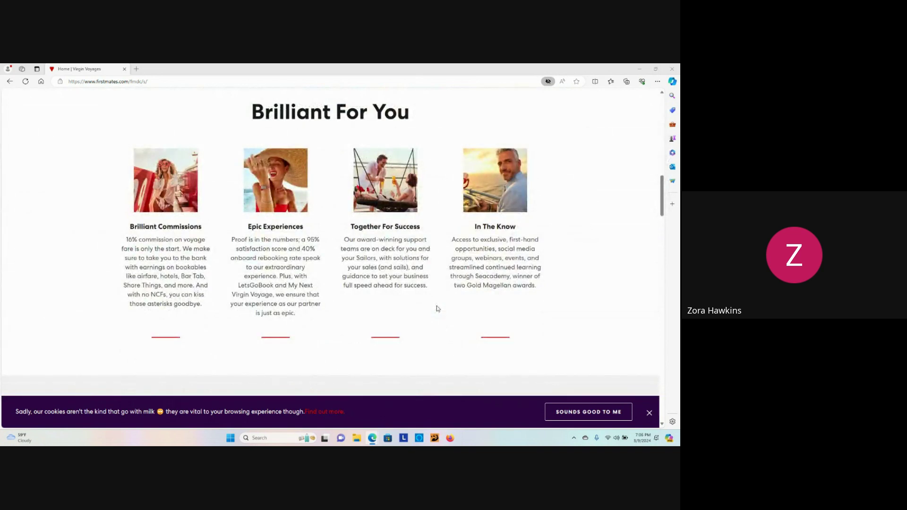
pyautogui.scroll(-2, 437, 306)
pyautogui.scroll(2, 437, 306)
pyautogui.scroll(2, 437, 306)
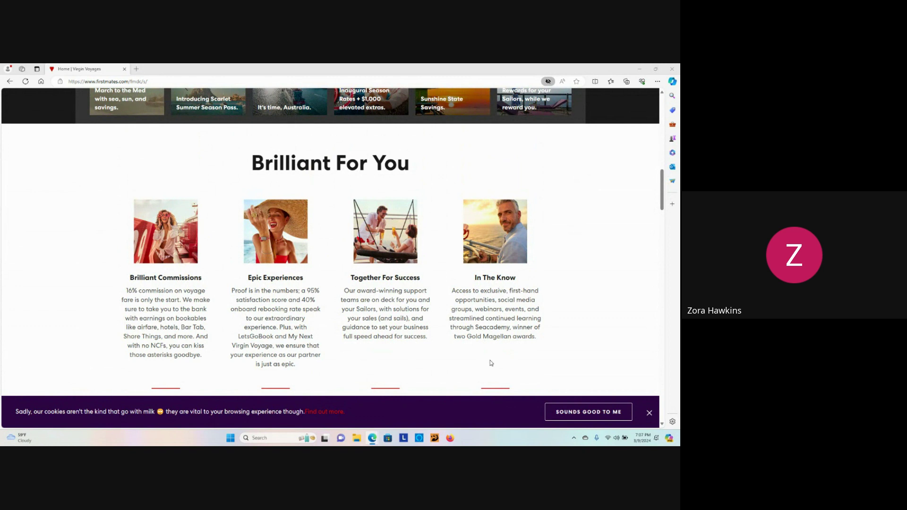
pyautogui.scroll(-3, 490, 313)
pyautogui.scroll(-2, 539, 311)
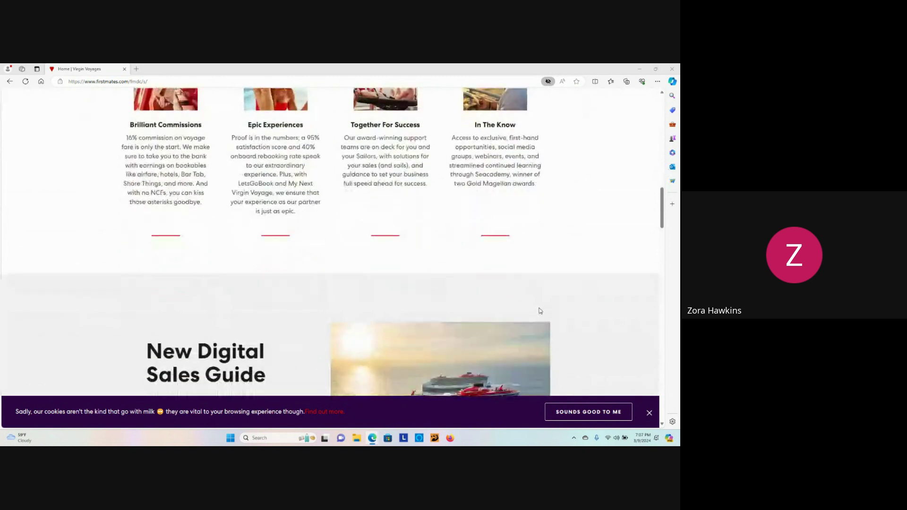
pyautogui.scroll(-2, 540, 310)
pyautogui.scroll(-1, 540, 311)
pyautogui.scroll(-2, 540, 311)
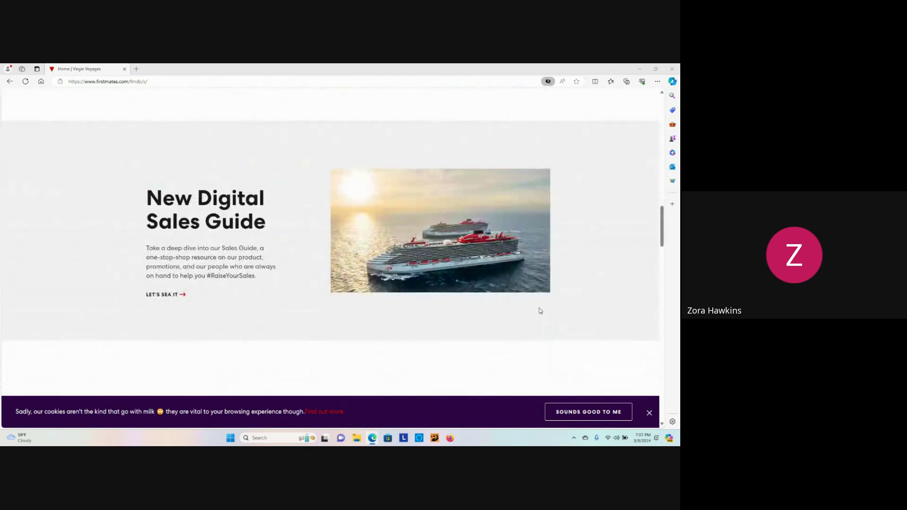
pyautogui.scroll(-3, 541, 311)
pyautogui.scroll(-3, 540, 311)
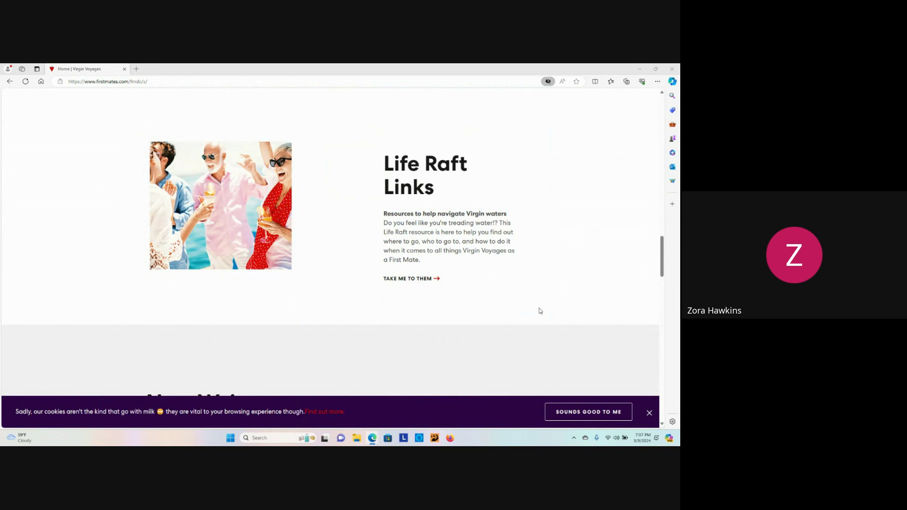
pyautogui.scroll(-5, 541, 310)
pyautogui.scroll(-3, 541, 310)
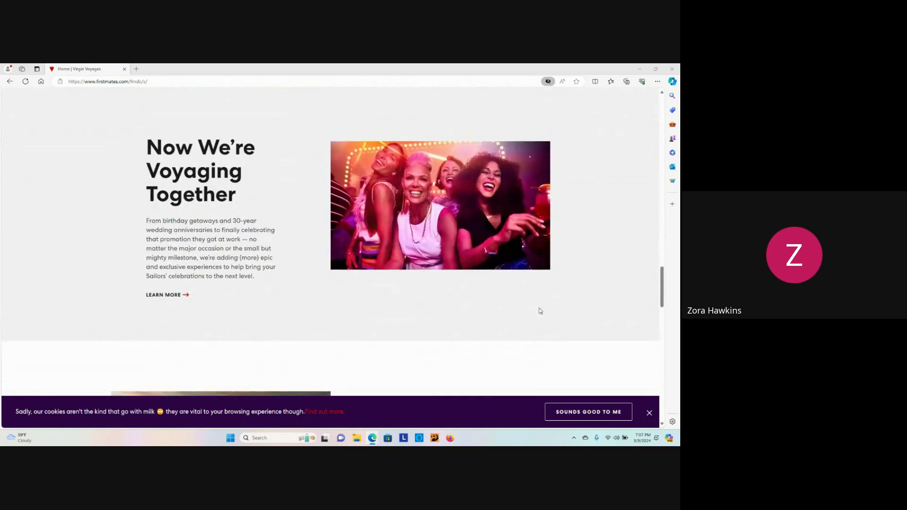
pyautogui.scroll(-5, 540, 311)
pyautogui.scroll(-3, 540, 311)
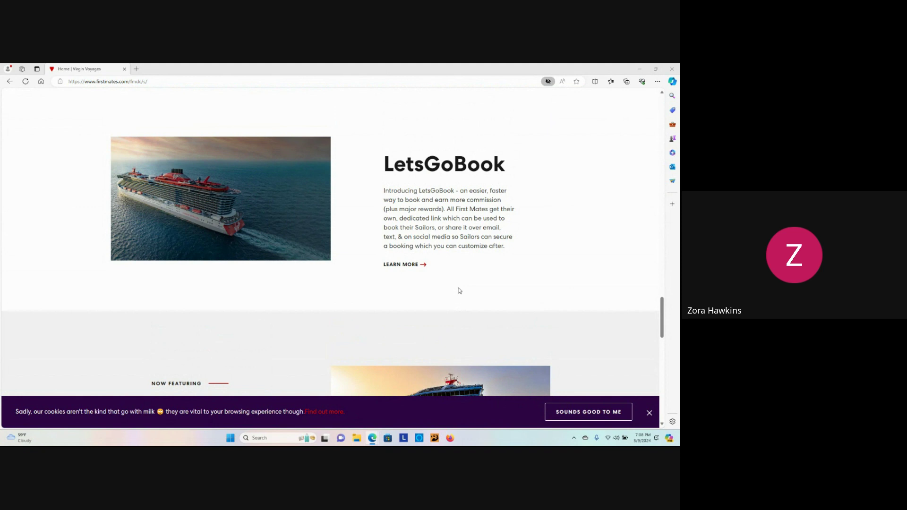
pyautogui.scroll(-1, 437, 256)
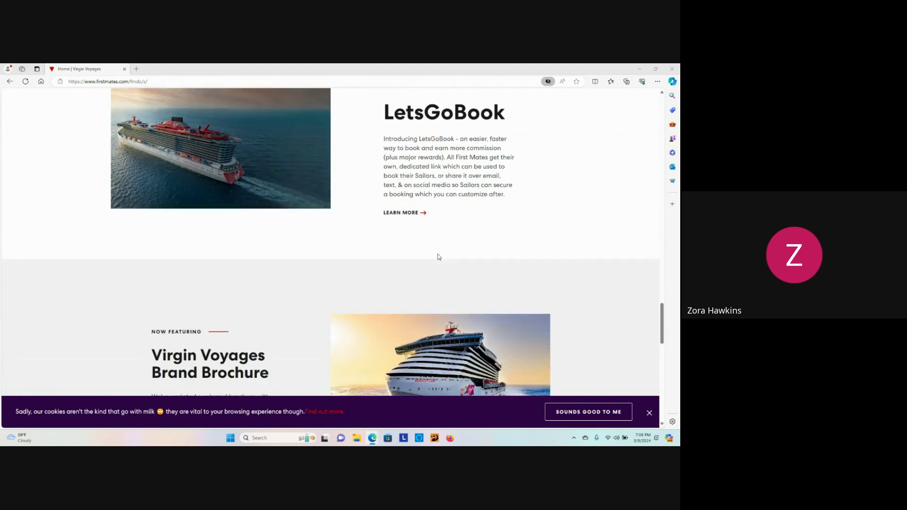
pyautogui.scroll(-2, 438, 256)
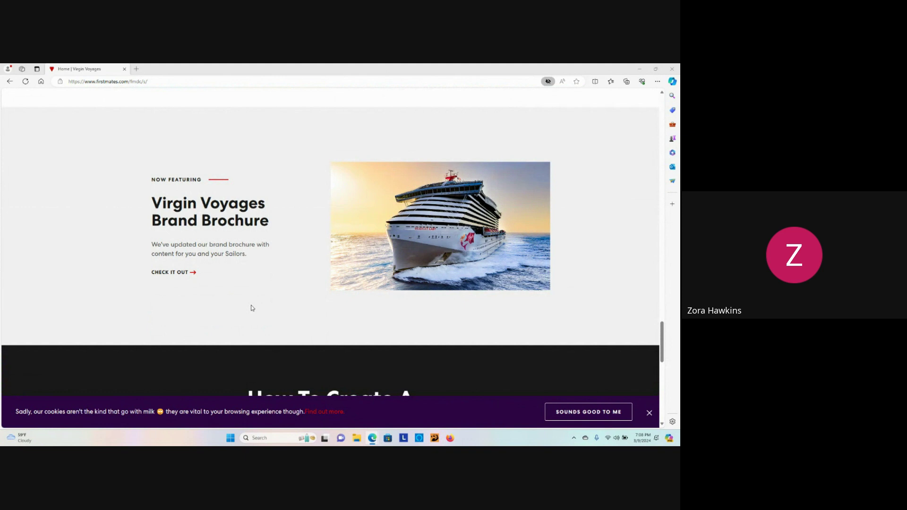
pyautogui.scroll(-2, 251, 307)
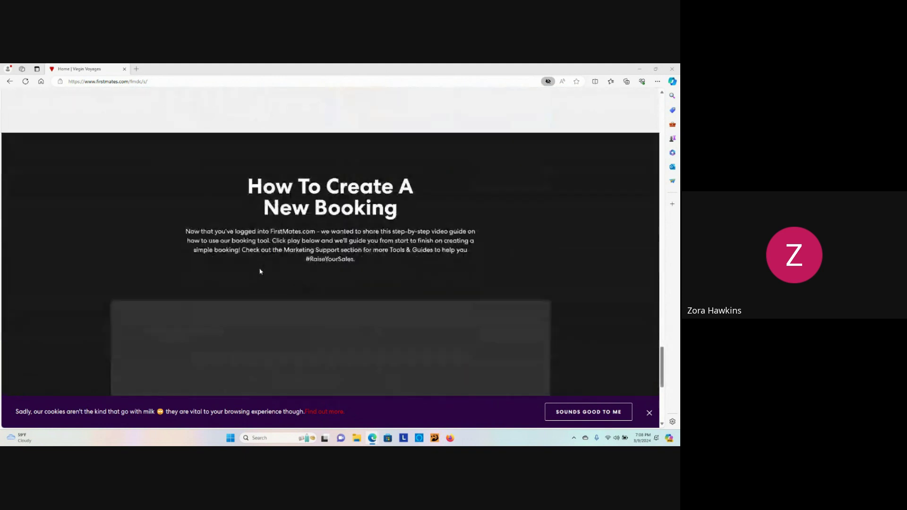
pyautogui.scroll(-1, 260, 271)
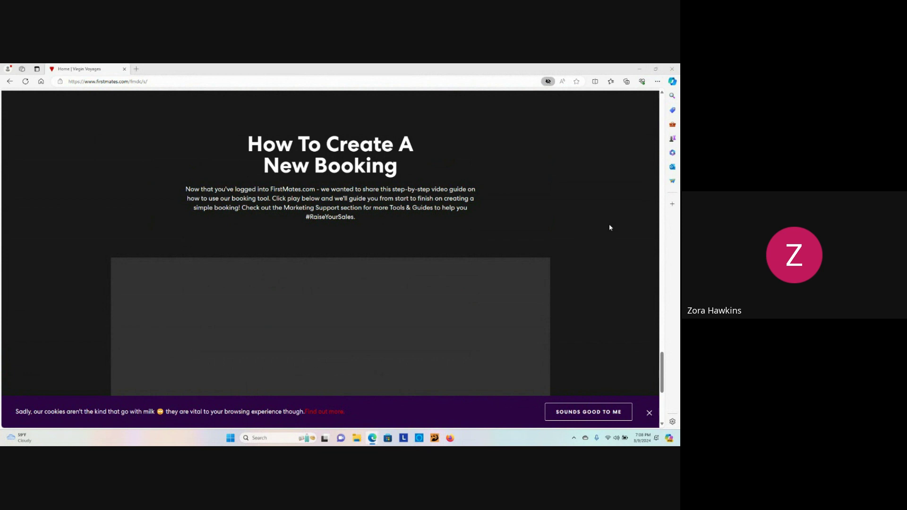
pyautogui.scroll(-2, 610, 227)
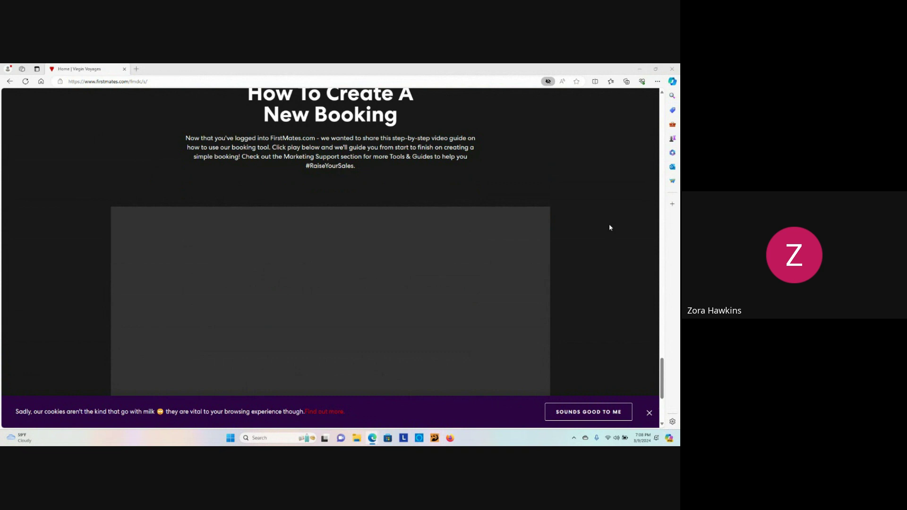
pyautogui.scroll(-3, 609, 223)
pyautogui.scroll(1, 609, 224)
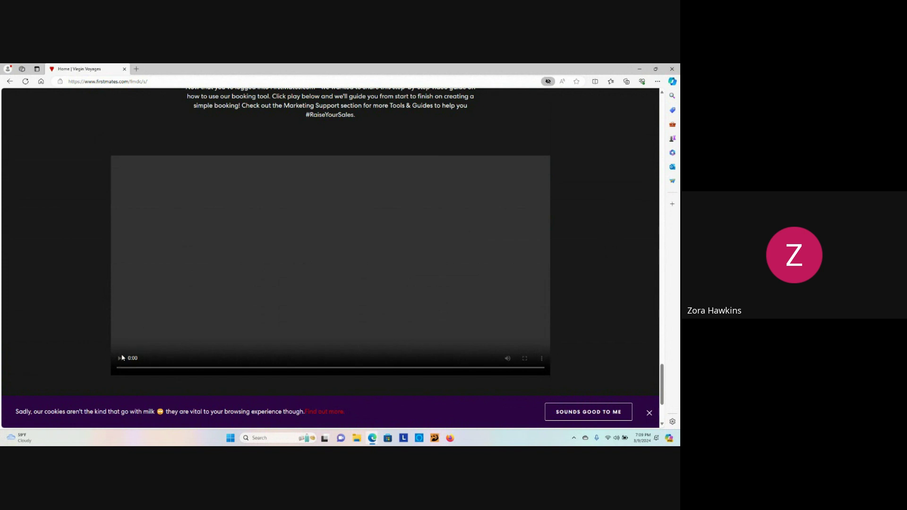
pyautogui.scroll(-3, 469, 260)
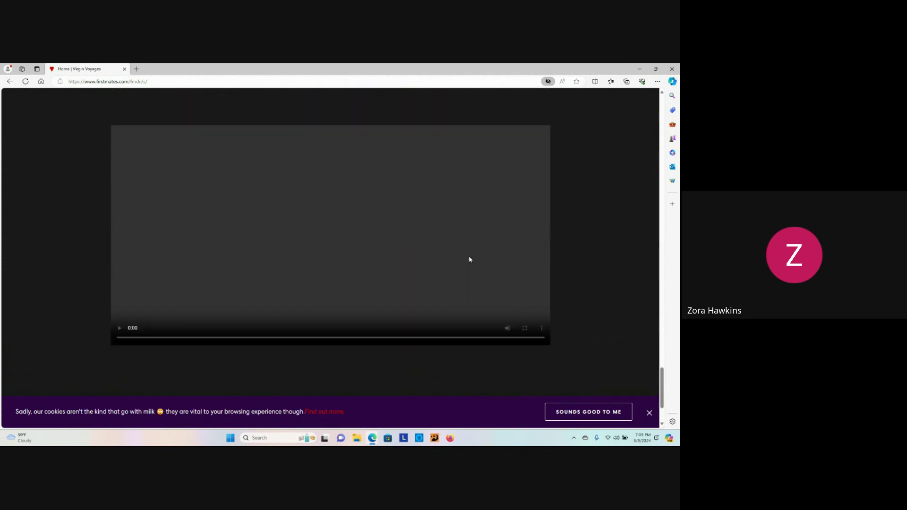
pyautogui.scroll(2, 470, 259)
pyautogui.scroll(3, 464, 299)
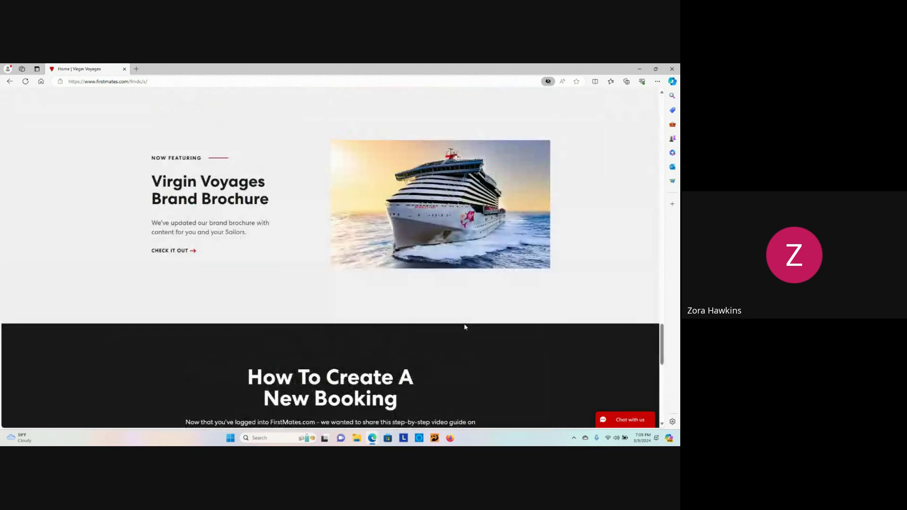
pyautogui.scroll(-3, 463, 325)
pyautogui.scroll(4, 465, 326)
pyautogui.scroll(4, 465, 327)
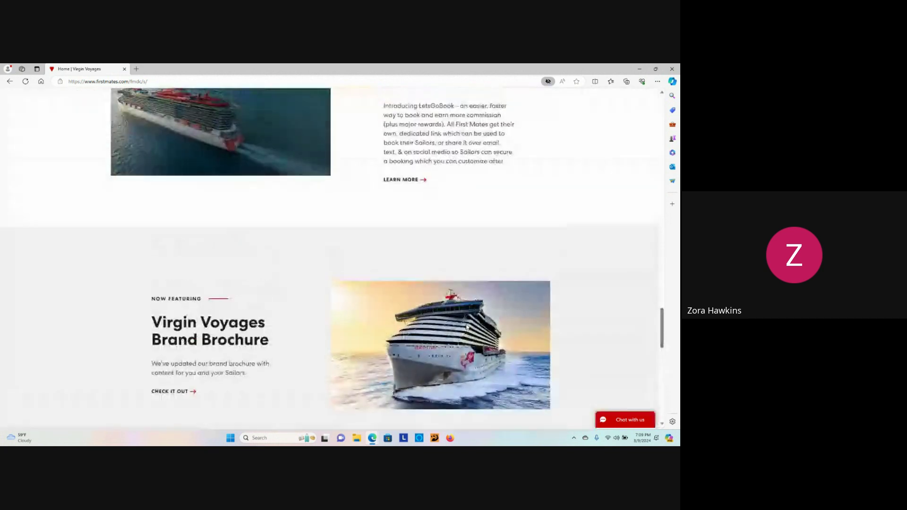
pyautogui.scroll(4, 465, 327)
pyautogui.scroll(3, 466, 327)
pyautogui.scroll(5, 469, 327)
pyautogui.scroll(5, 469, 328)
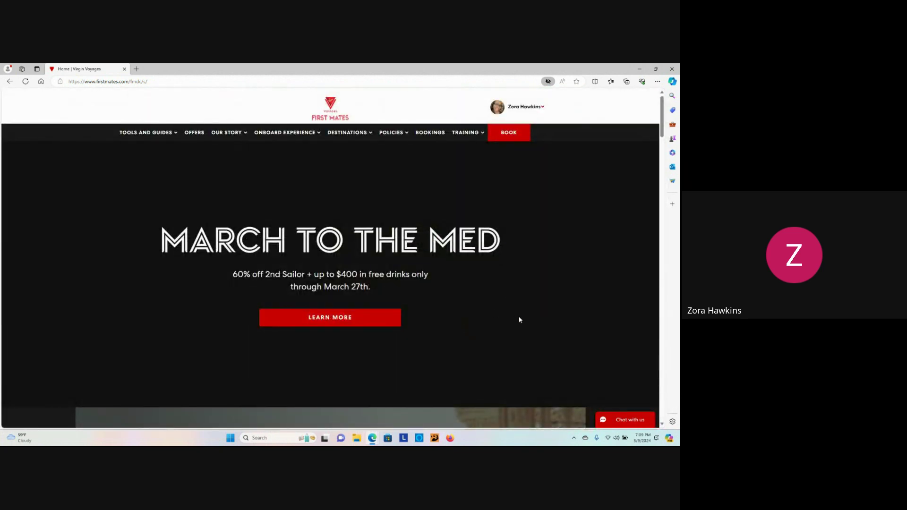
# Expand the Tools and Guides menu in the navigation bar.
pyautogui.click(173, 134)
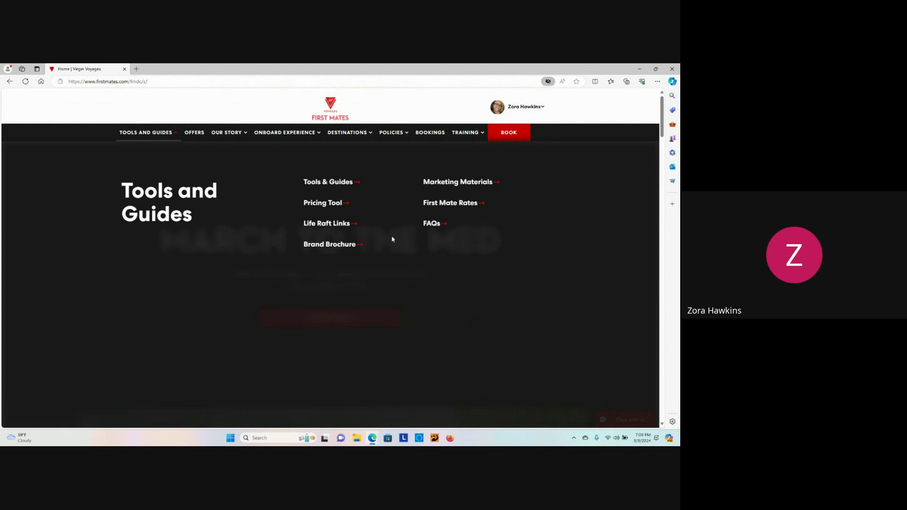
# Go to the Tools & Guides page from the expanded menu.
pyautogui.click(345, 184)
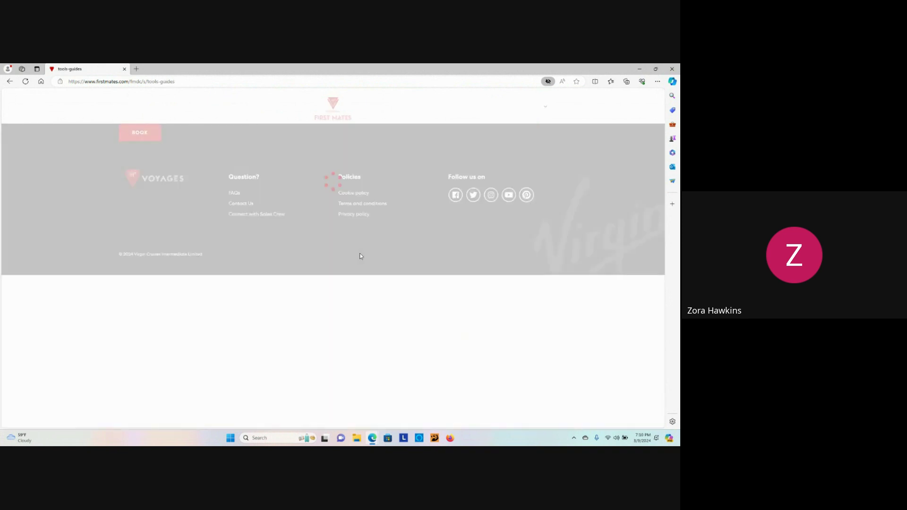
pyautogui.scroll(-2, 440, 260)
pyautogui.scroll(-2, 440, 260)
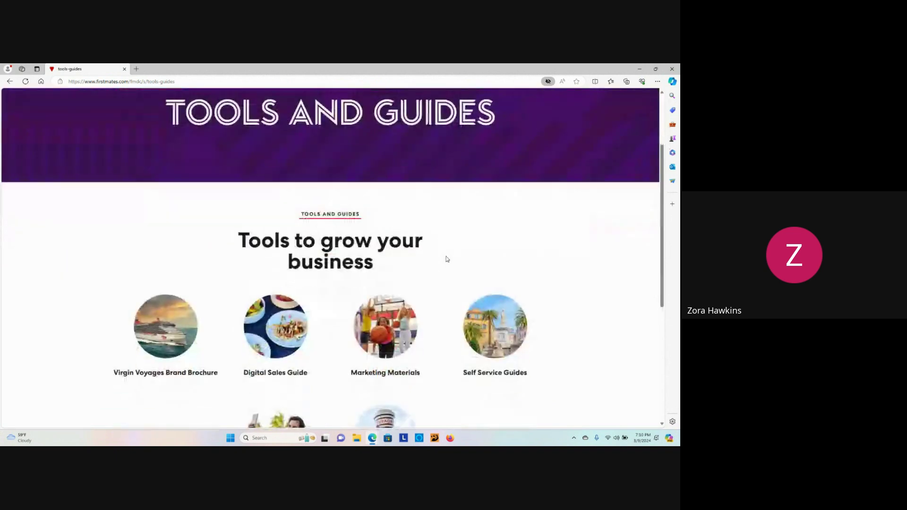
pyautogui.scroll(-2, 447, 260)
pyautogui.scroll(-2, 446, 260)
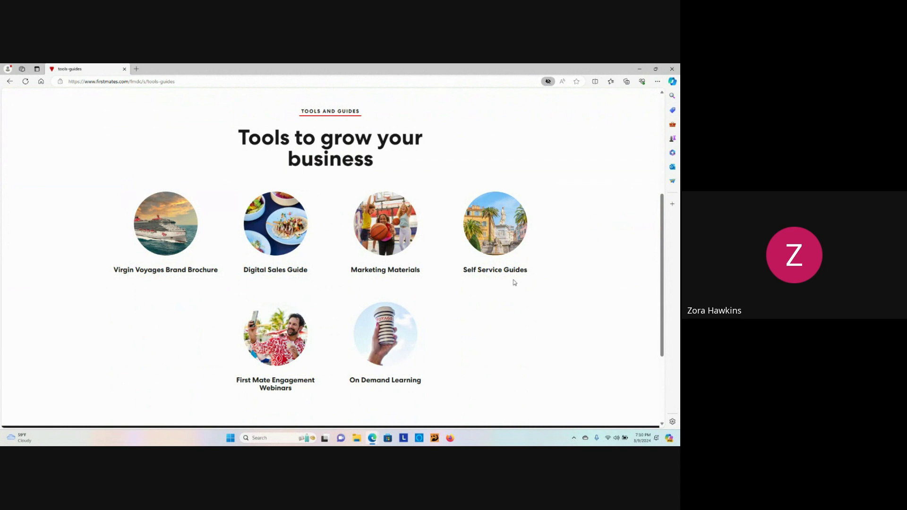
pyautogui.scroll(-1, 383, 373)
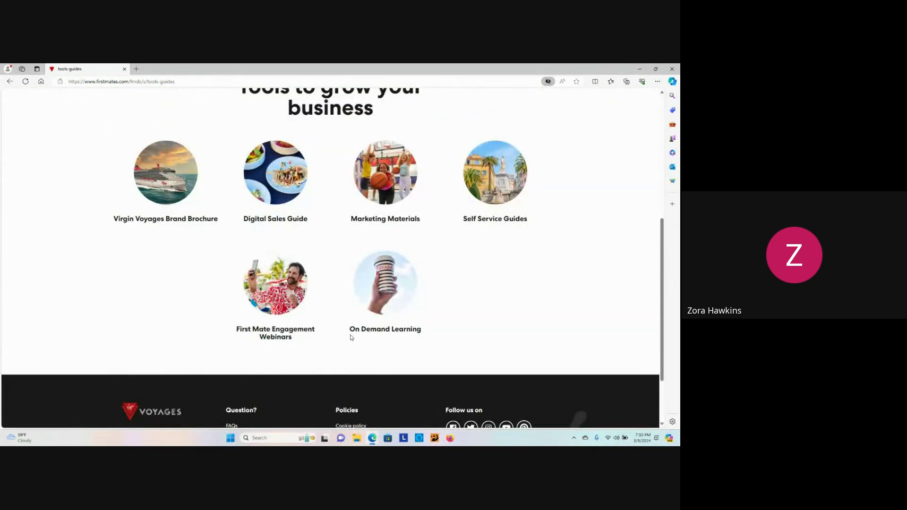
pyautogui.scroll(3, 428, 346)
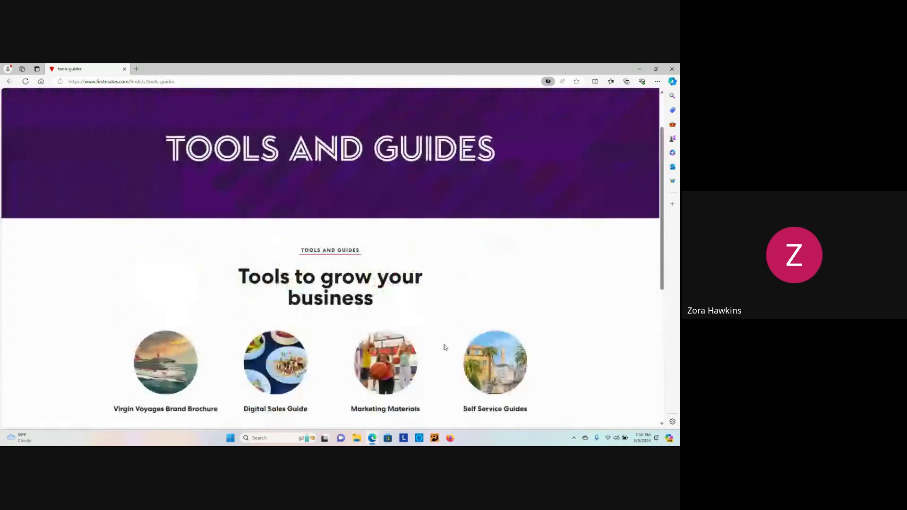
pyautogui.scroll(3, 440, 346)
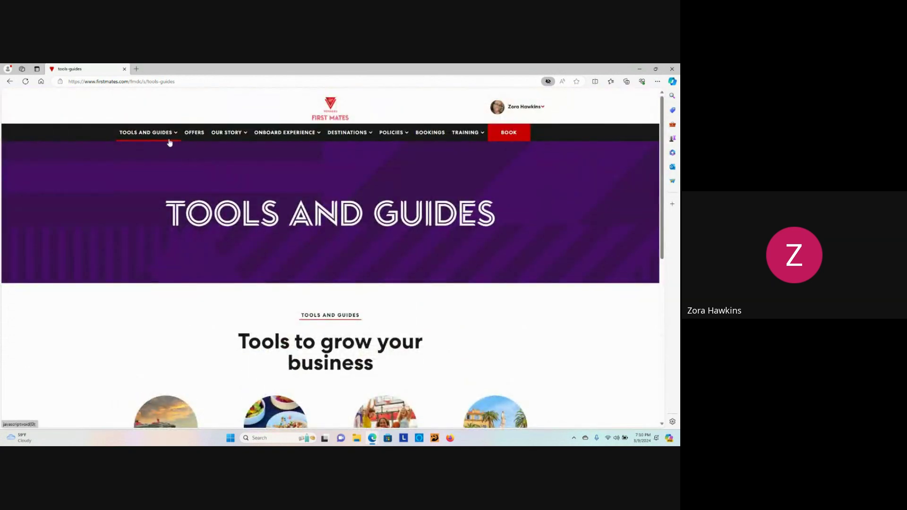
pyautogui.moveTo(145, 133)
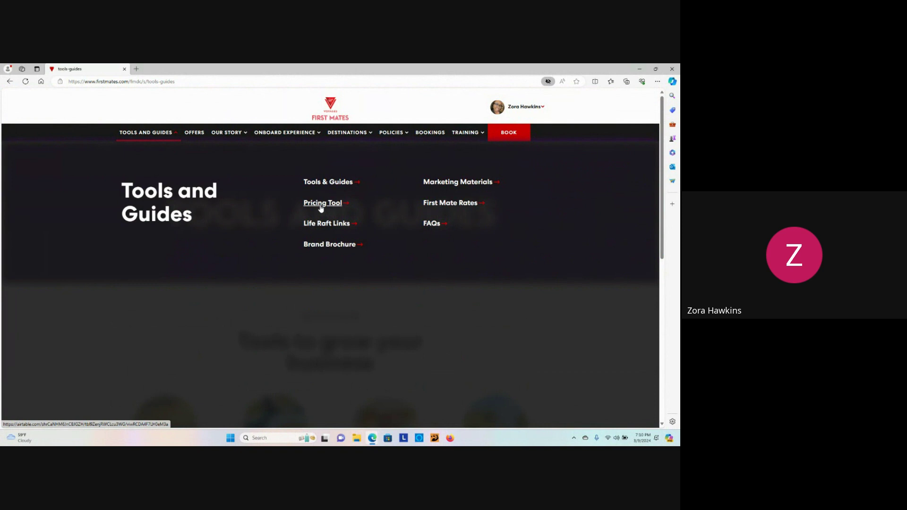
# Launch the First Mate Pricing Tool in Airtable and switch to its Pricing GBP table.
pyautogui.click(320, 206)
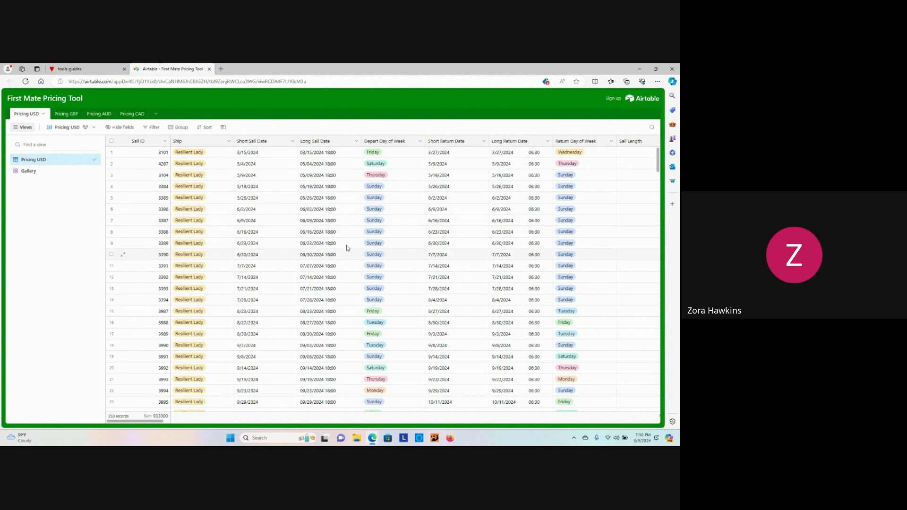
pyautogui.click(67, 114)
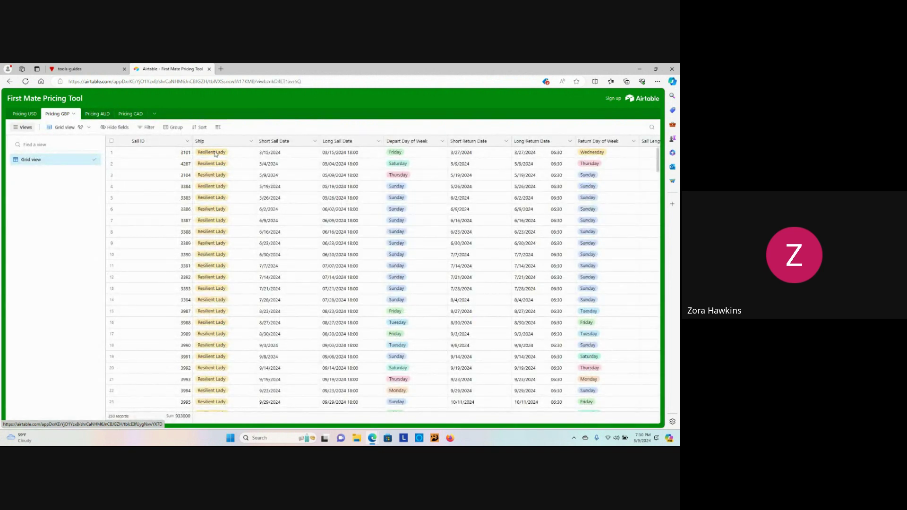
# Return to the Tools and Guides page and view the Life Raft Links PDF document.
pyautogui.click(81, 69)
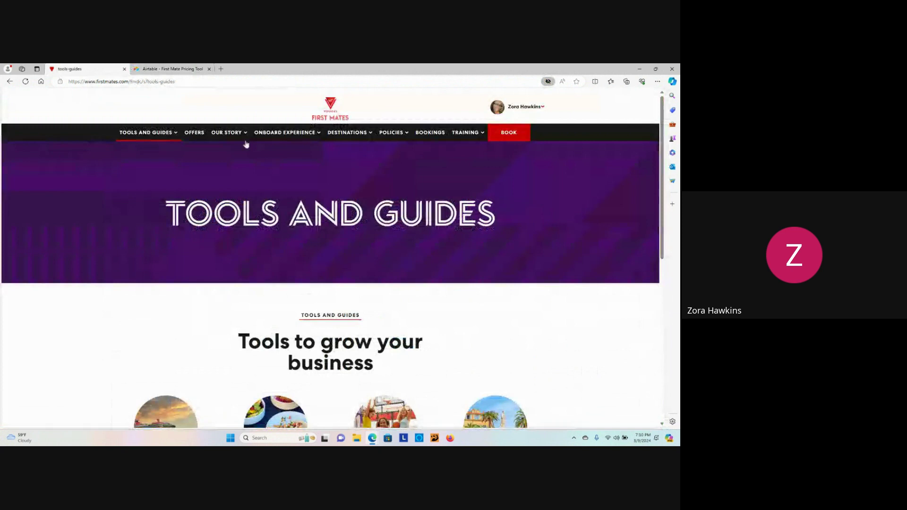
pyautogui.scroll(-2, 357, 263)
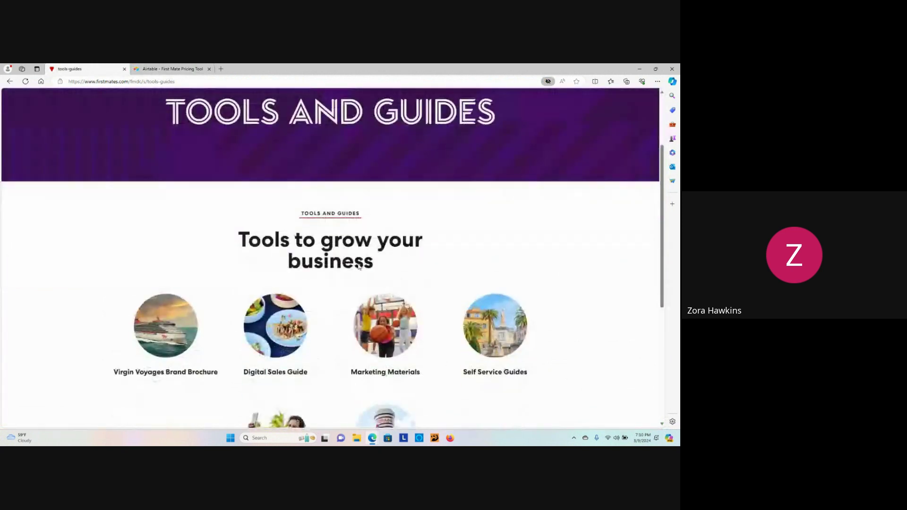
pyautogui.scroll(2, 357, 263)
pyautogui.click(148, 132)
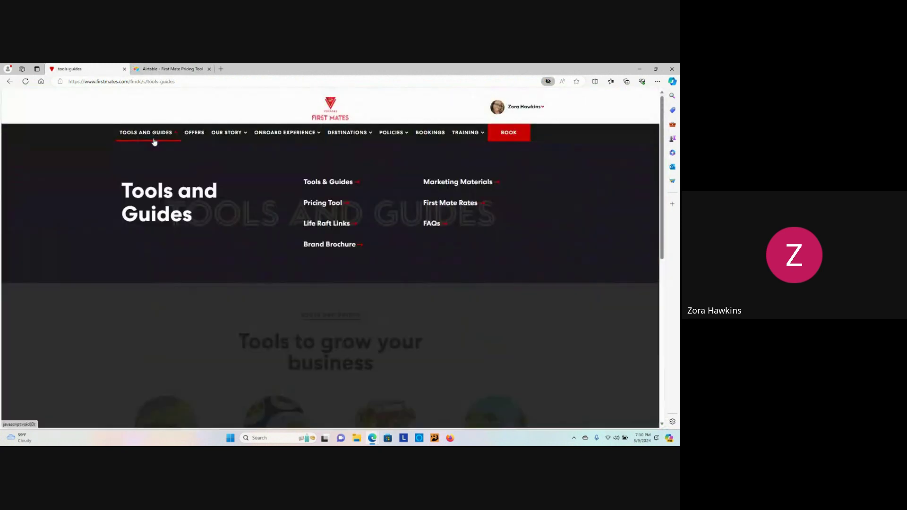
pyautogui.click(332, 226)
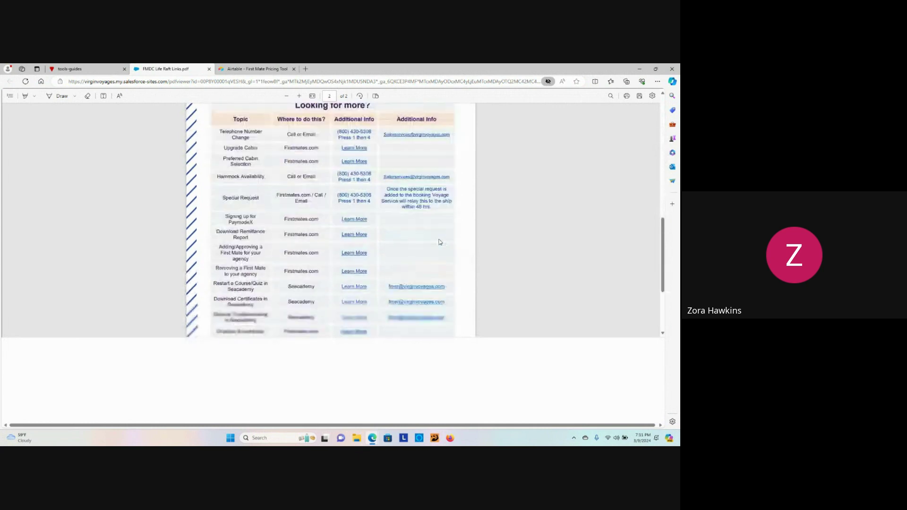
pyautogui.scroll(-3, 439, 242)
pyautogui.scroll(-2, 440, 242)
# Return from the PDF and navigate to the First Mates Offers page.
pyautogui.click(79, 69)
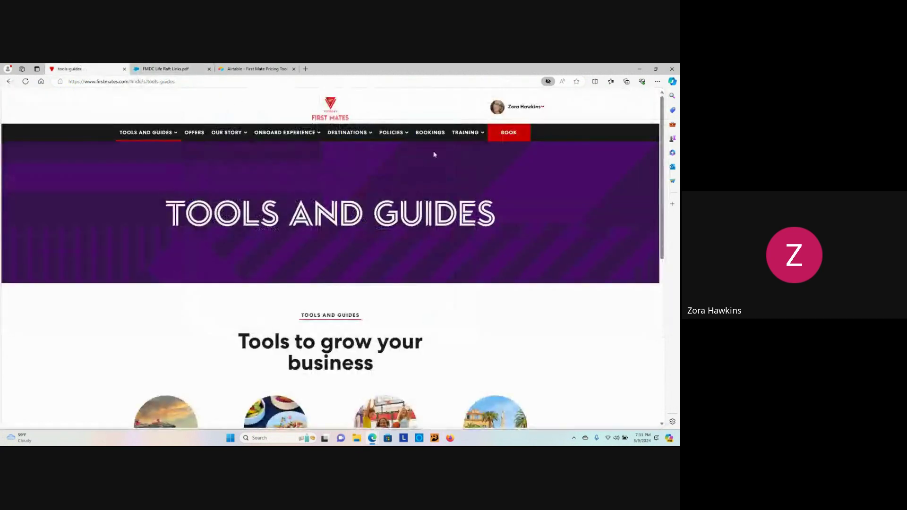
pyautogui.moveTo(146, 133)
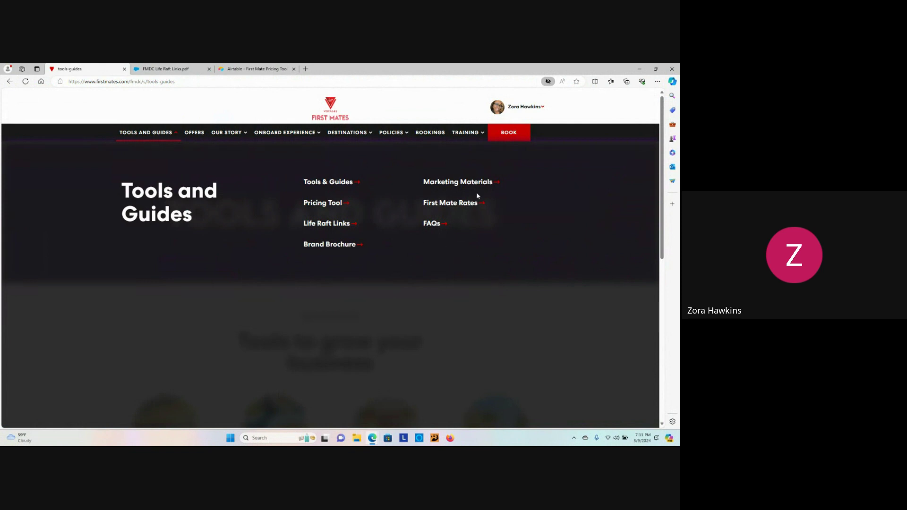
pyautogui.click(193, 133)
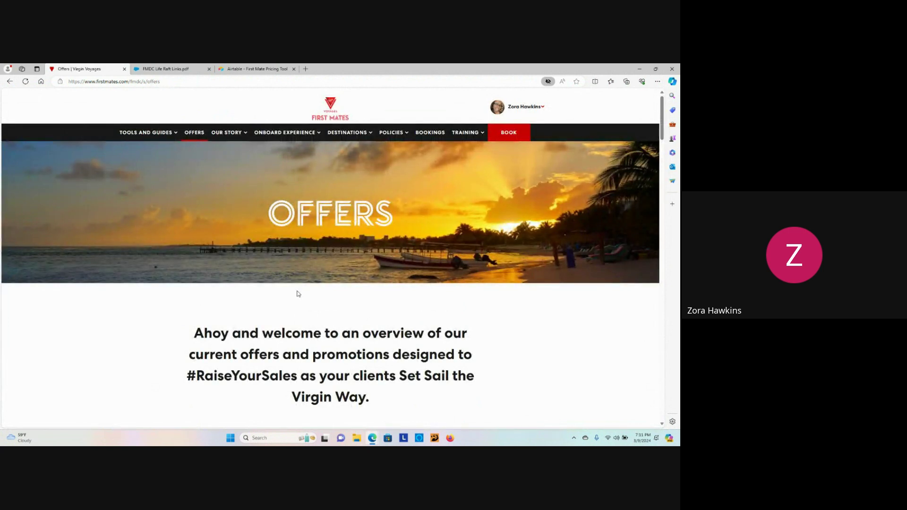
pyautogui.scroll(-1, 298, 294)
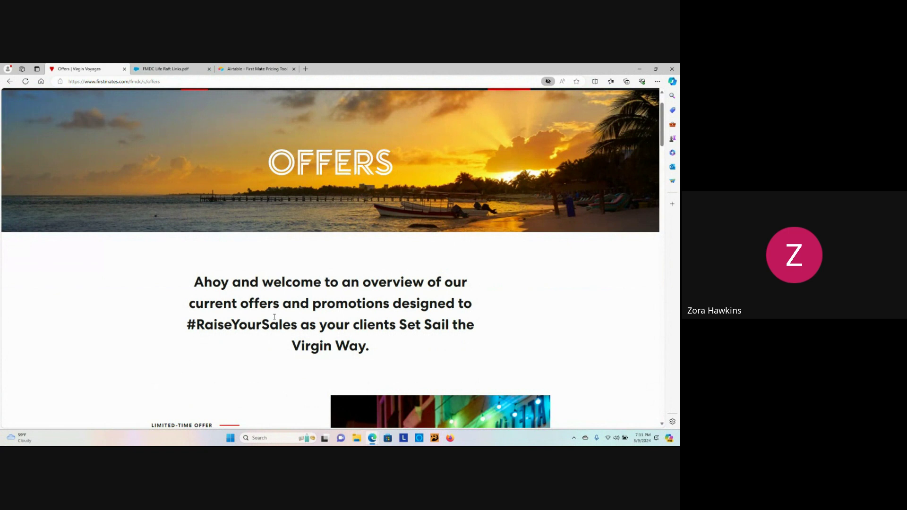
pyautogui.scroll(-1, 280, 305)
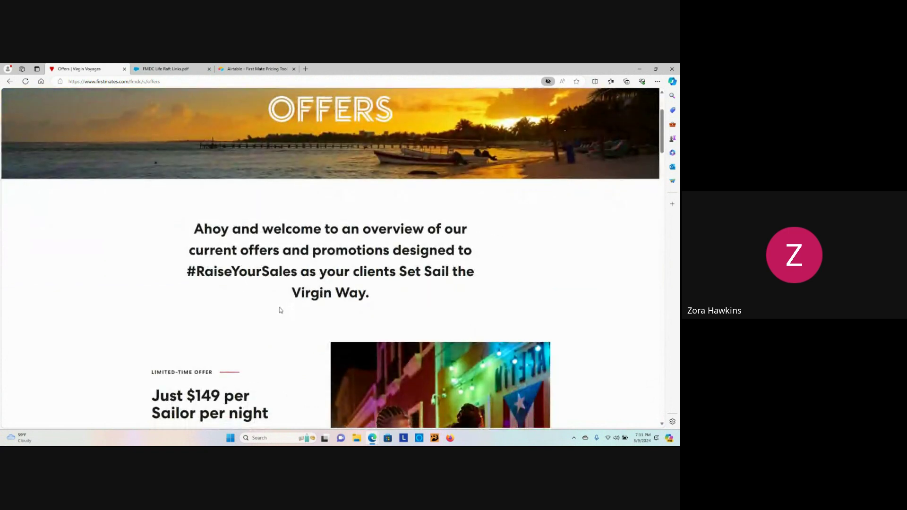
pyautogui.scroll(-1, 280, 310)
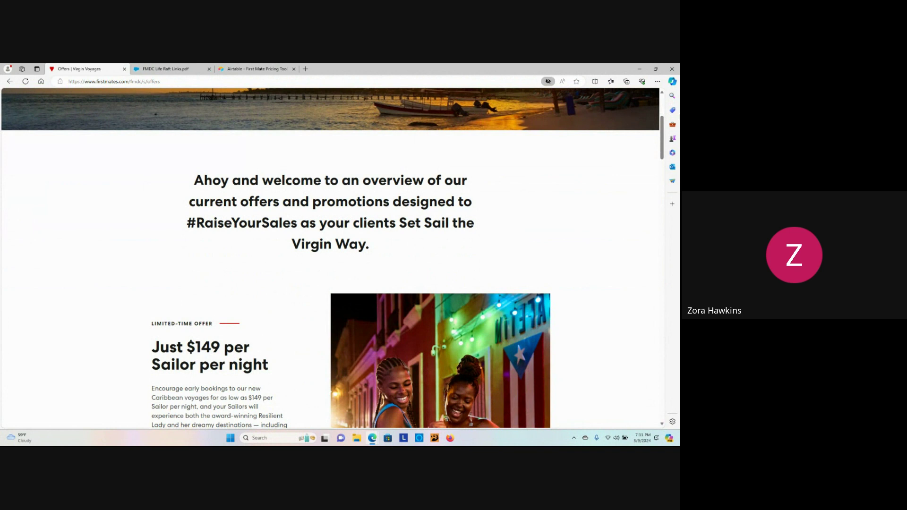
# Adjust Edge's page zoom from 90% up through 110% to 125% for the Offers page.
pyautogui.click(657, 81)
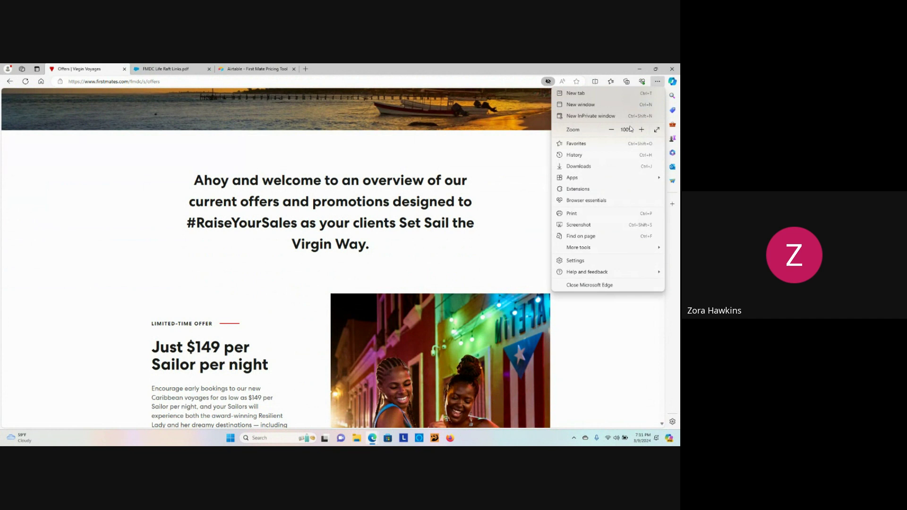
pyautogui.click(612, 130)
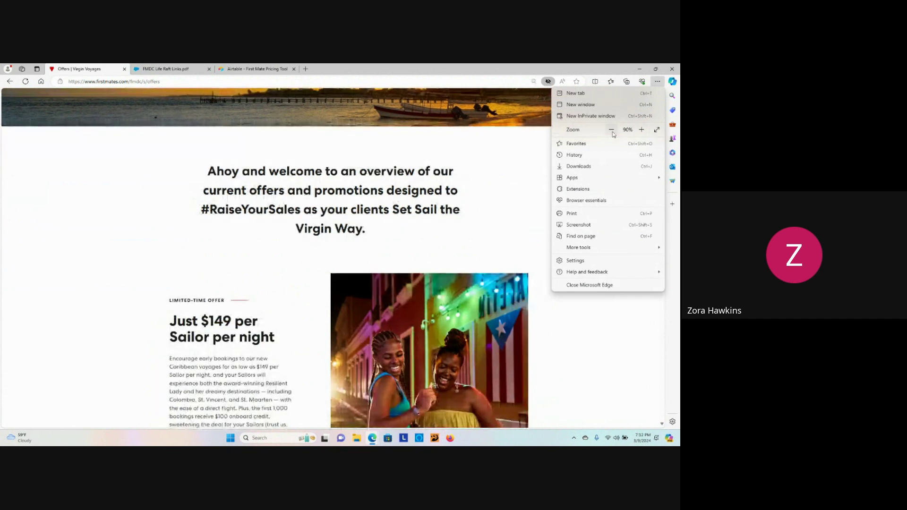
pyautogui.click(642, 130)
pyautogui.click(642, 130)
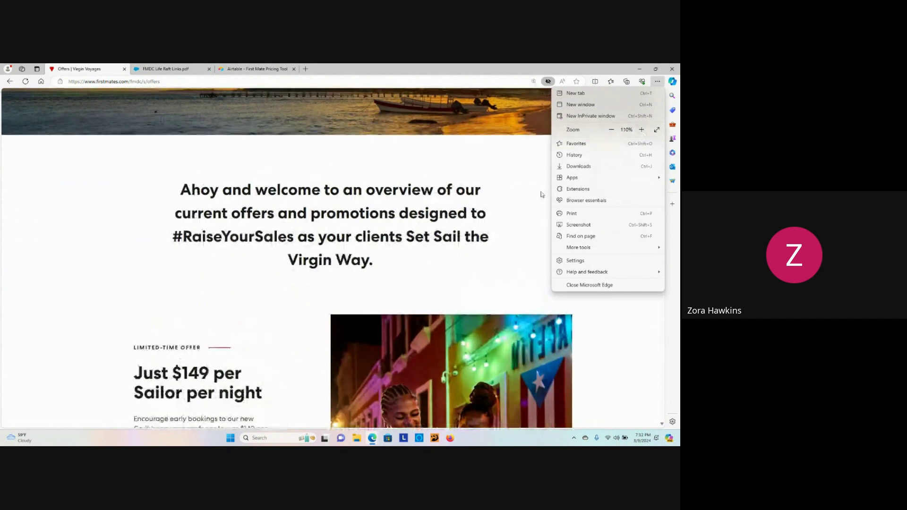
pyautogui.click(642, 130)
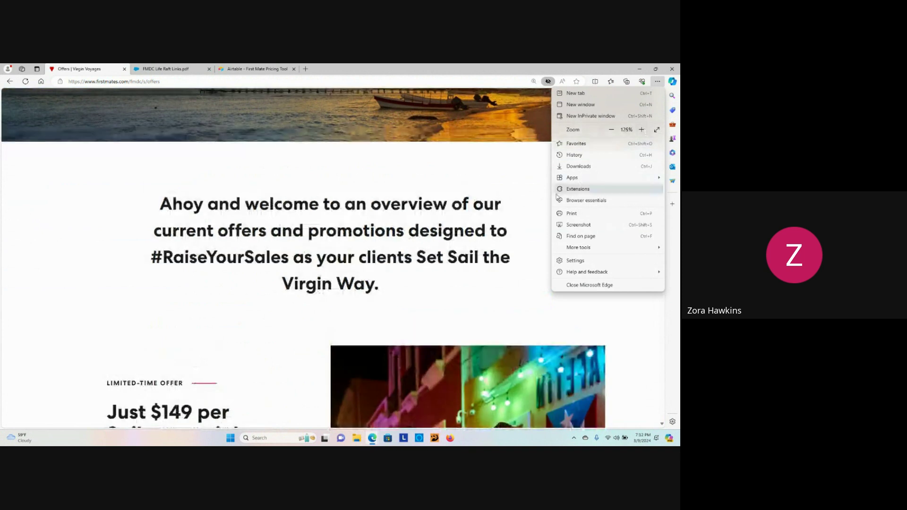
pyautogui.click(430, 185)
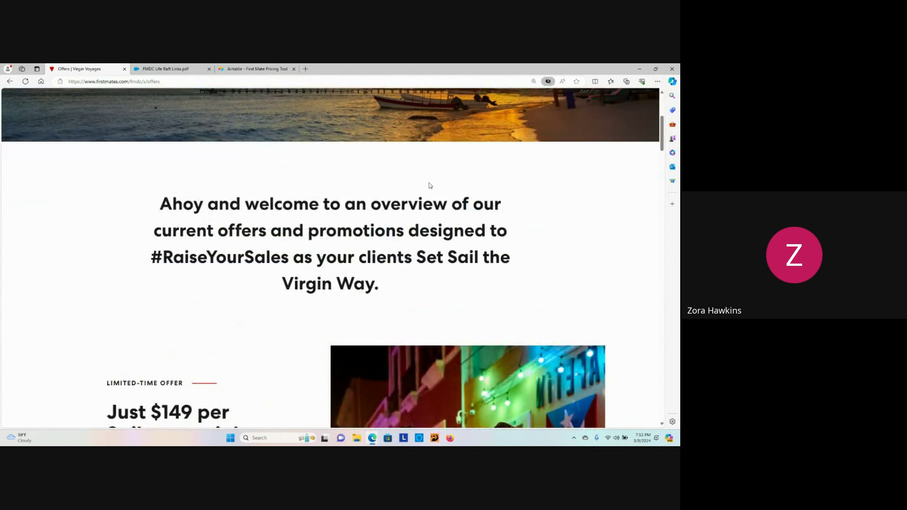
pyautogui.scroll(-4, 433, 187)
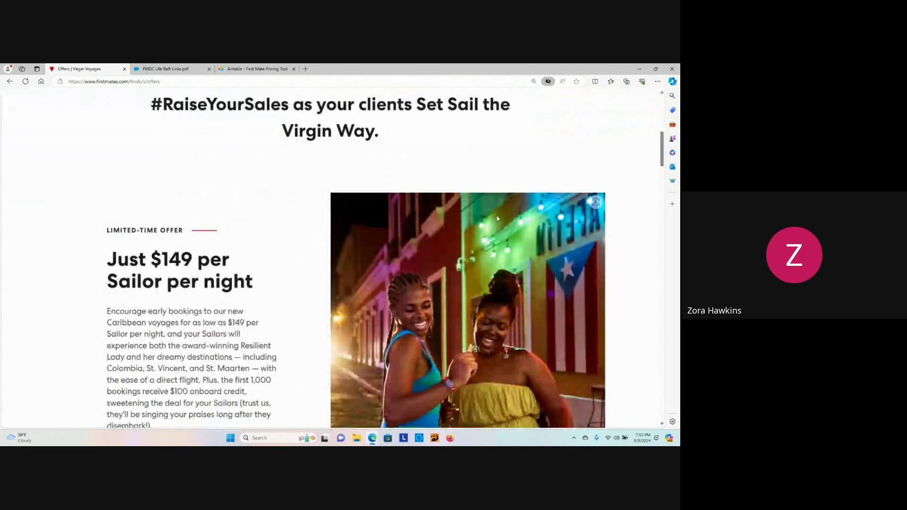
pyautogui.scroll(-2, 433, 186)
pyautogui.scroll(3, 506, 226)
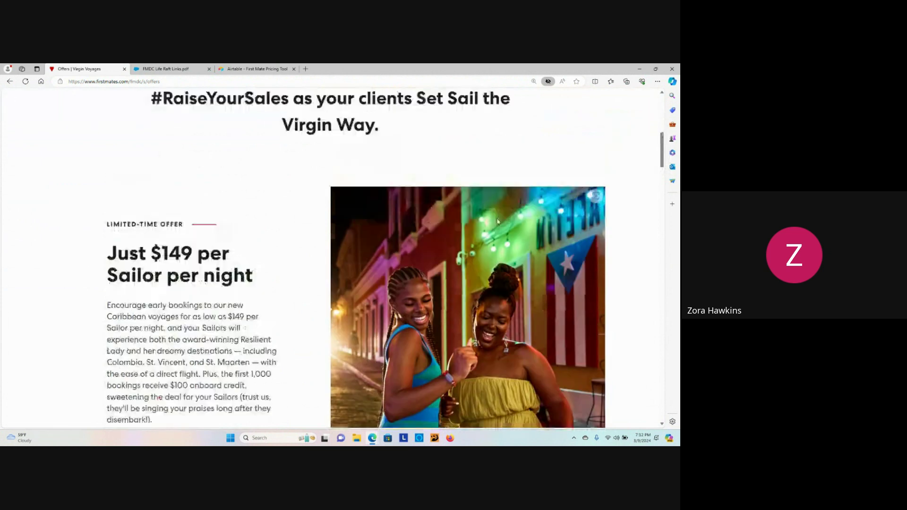
pyautogui.scroll(4, 506, 226)
pyautogui.scroll(2, 506, 225)
pyautogui.scroll(-2, 506, 225)
pyautogui.scroll(-5, 506, 226)
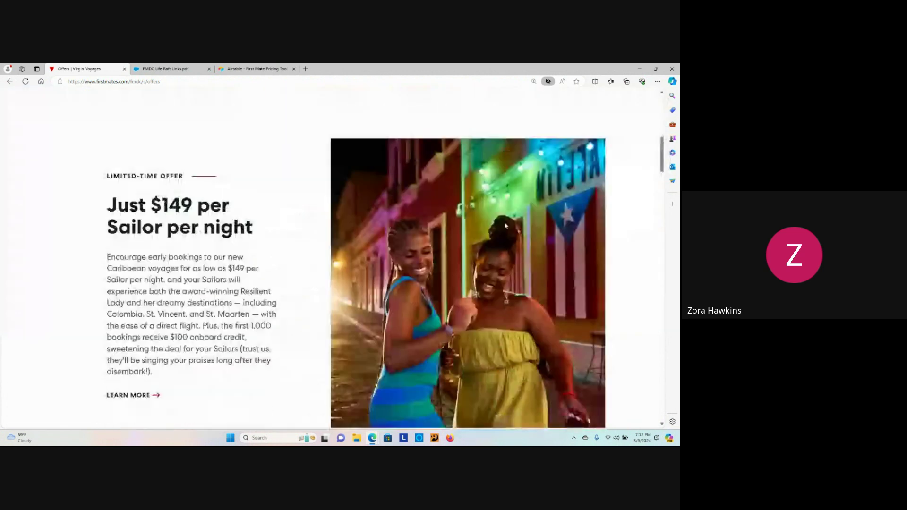
pyautogui.scroll(-2, 506, 225)
pyautogui.scroll(-3, 507, 226)
pyautogui.scroll(-4, 507, 225)
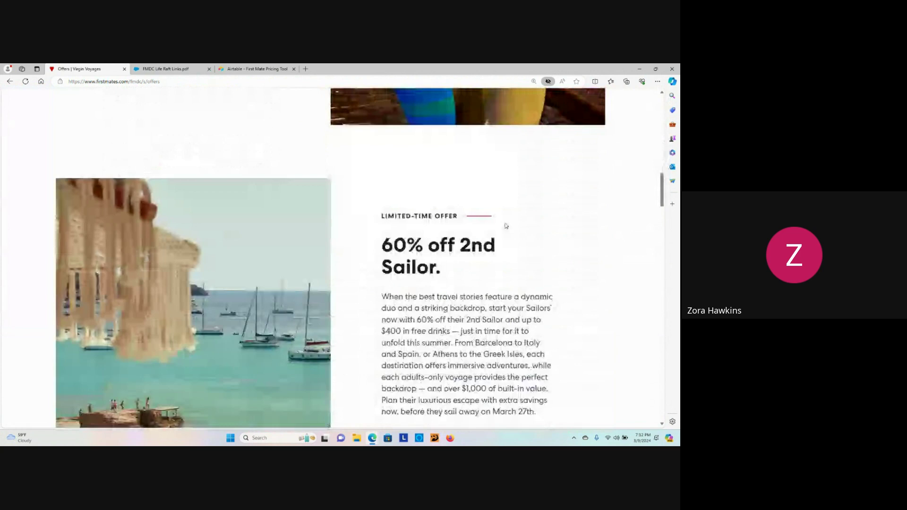
pyautogui.scroll(-2, 506, 226)
pyautogui.scroll(2, 506, 225)
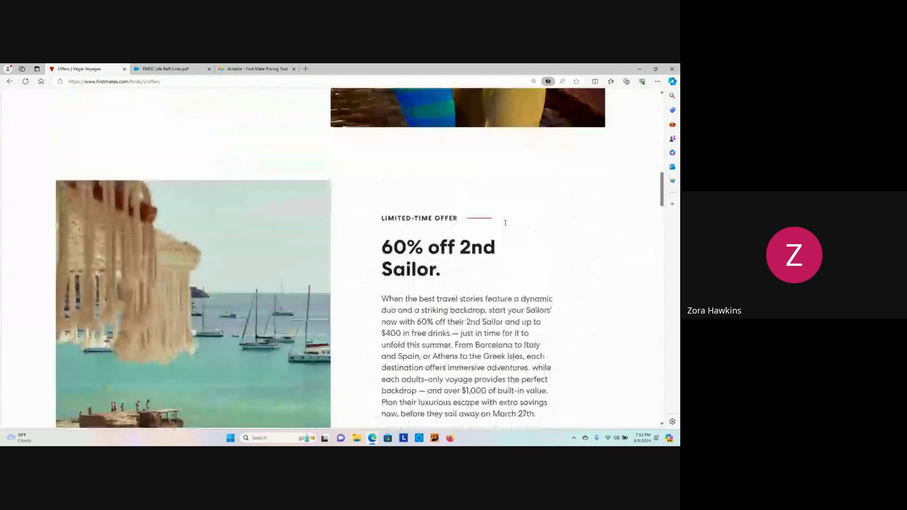
pyautogui.scroll(-1, 506, 226)
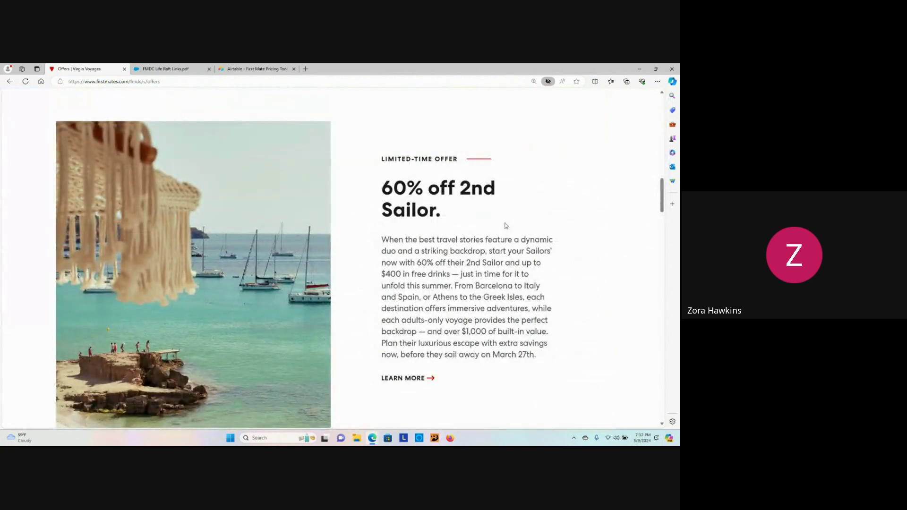
pyautogui.scroll(-5, 506, 225)
pyautogui.scroll(-3, 506, 226)
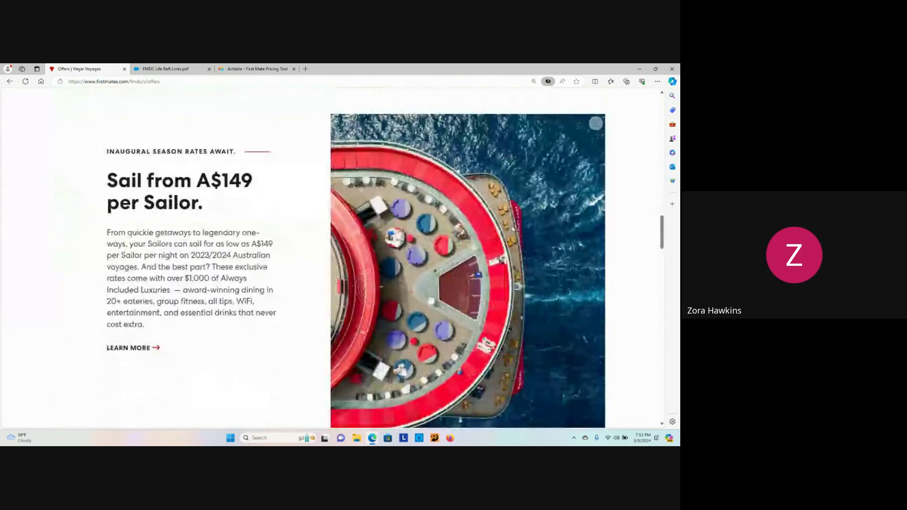
pyautogui.scroll(-1, 506, 226)
pyautogui.scroll(1, 506, 226)
pyautogui.scroll(-5, 506, 225)
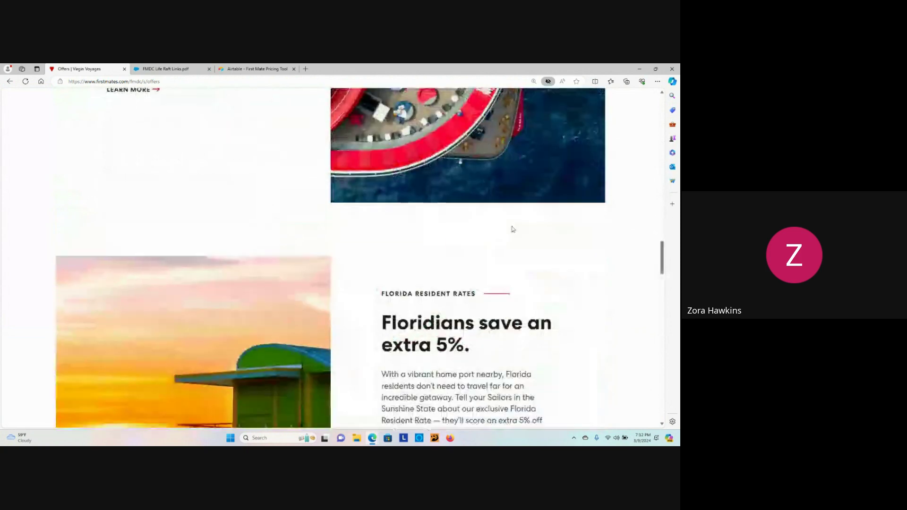
pyautogui.scroll(-2, 506, 226)
pyautogui.scroll(-5, 512, 211)
pyautogui.scroll(-2, 512, 211)
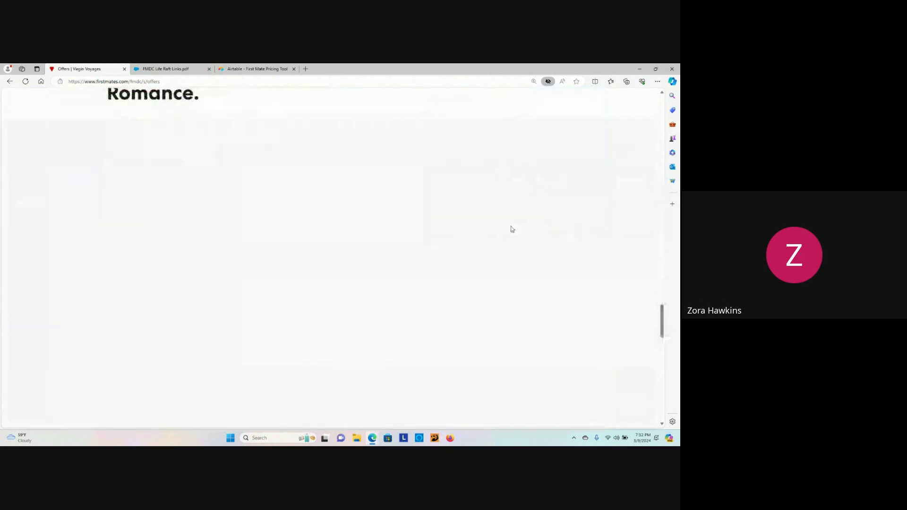
pyautogui.scroll(2, 513, 229)
pyautogui.scroll(1, 512, 229)
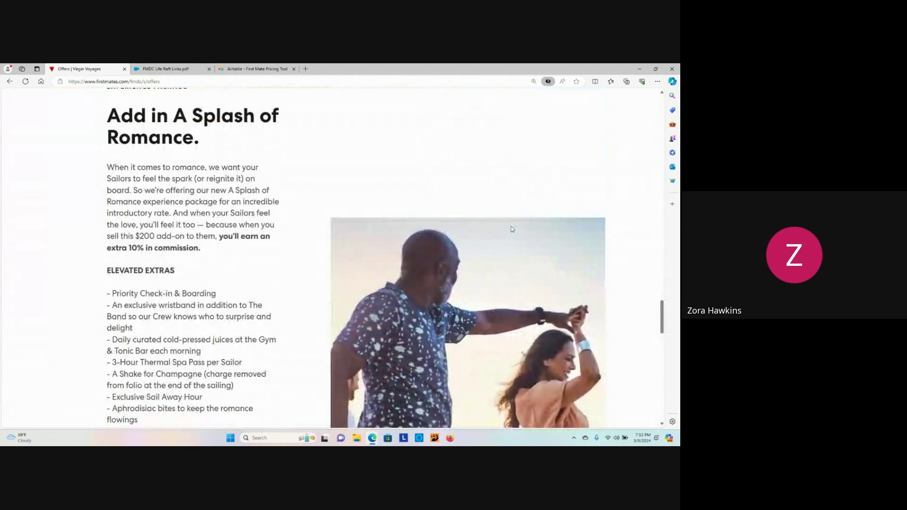
pyautogui.scroll(-5, 512, 230)
pyautogui.scroll(5, 512, 229)
pyautogui.scroll(5, 512, 229)
pyautogui.scroll(3, 512, 229)
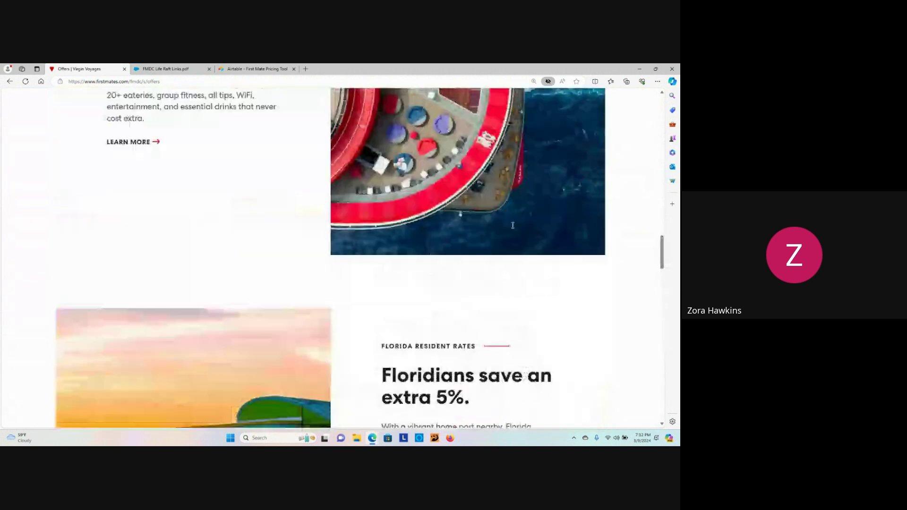
pyautogui.scroll(3, 512, 230)
pyautogui.scroll(2, 512, 229)
pyautogui.scroll(5, 512, 228)
pyautogui.scroll(5, 512, 229)
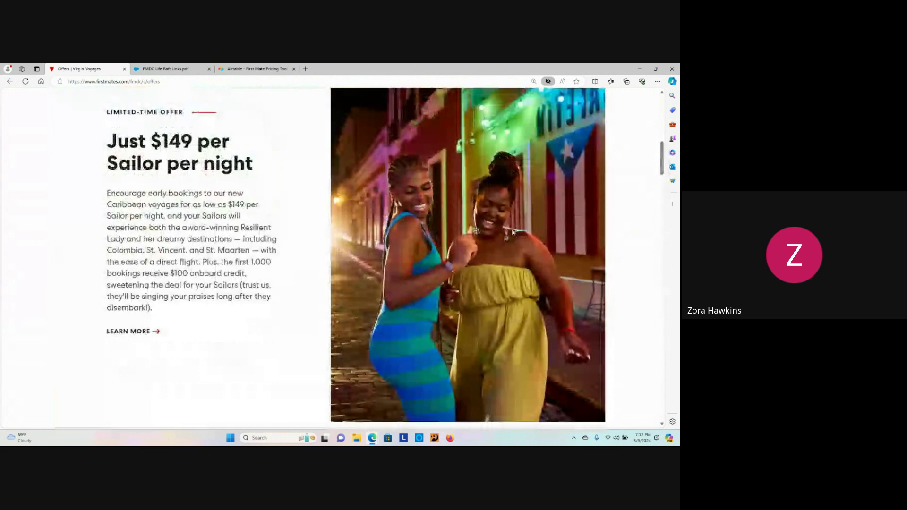
pyautogui.scroll(5, 512, 229)
pyautogui.scroll(3, 512, 234)
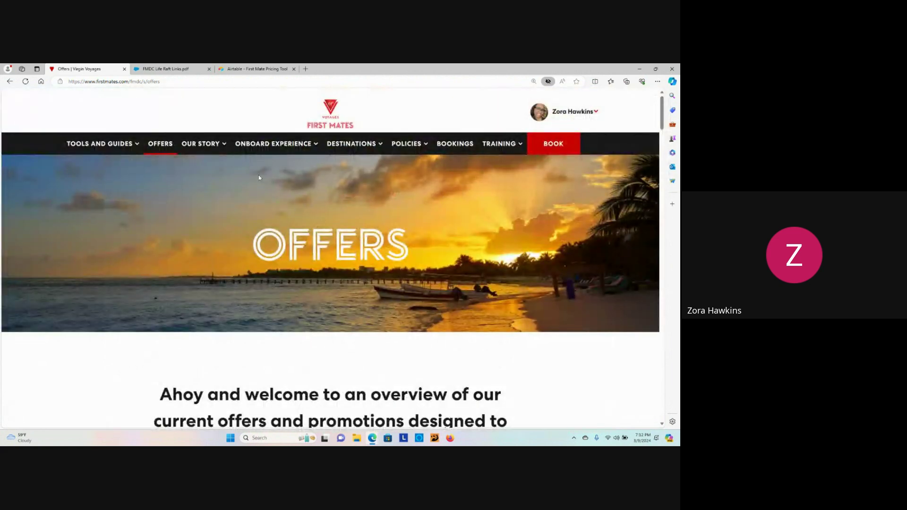
# Browse the Our Story links, then show the Policies menu with Commission and Terms and Conditions.
pyautogui.click(208, 146)
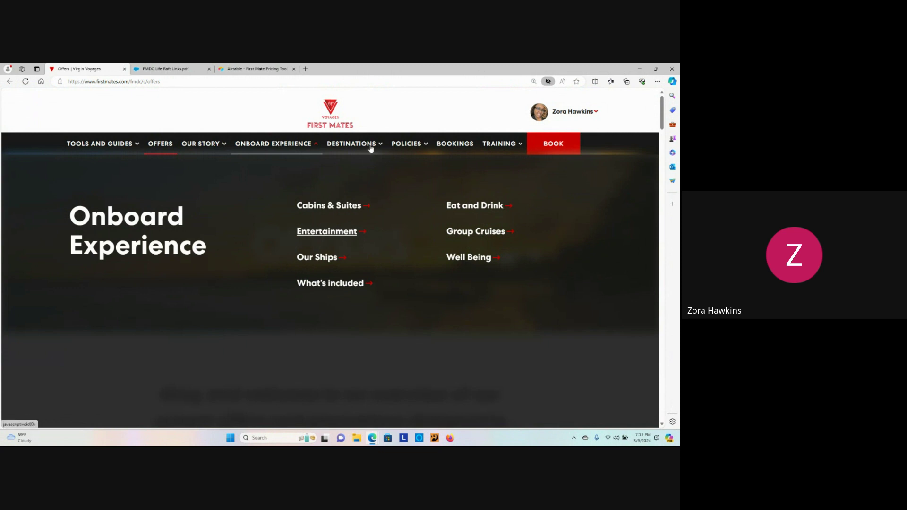
pyautogui.moveTo(352, 143)
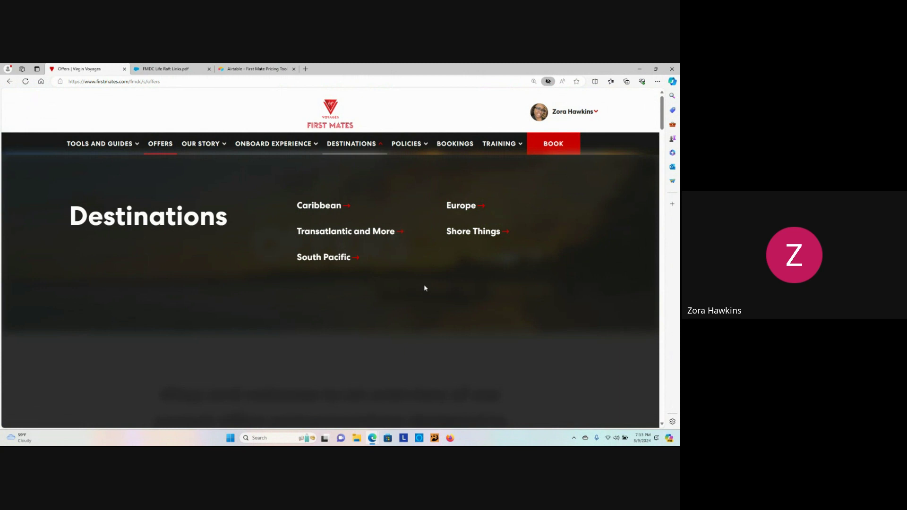
pyautogui.click(418, 145)
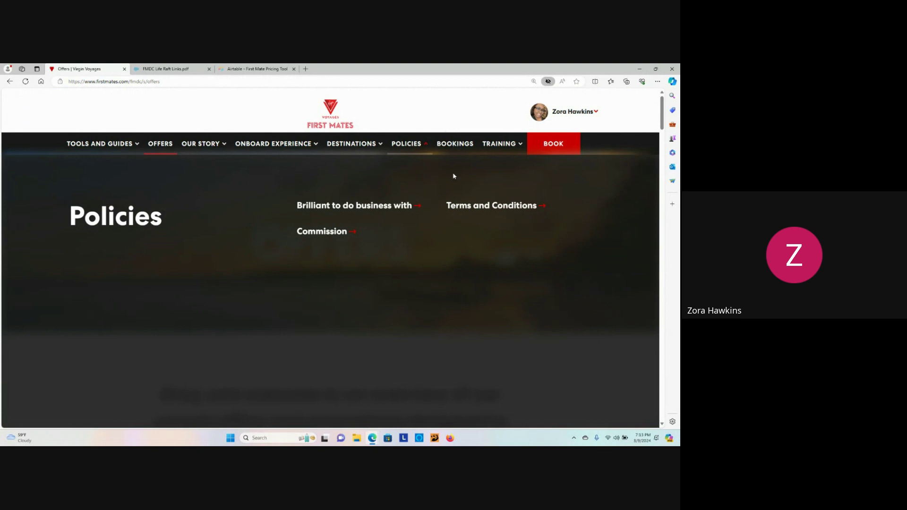
# Navigate to the Bookings page with New Sailor Booking and the empty All cabins list.
pyautogui.click(454, 143)
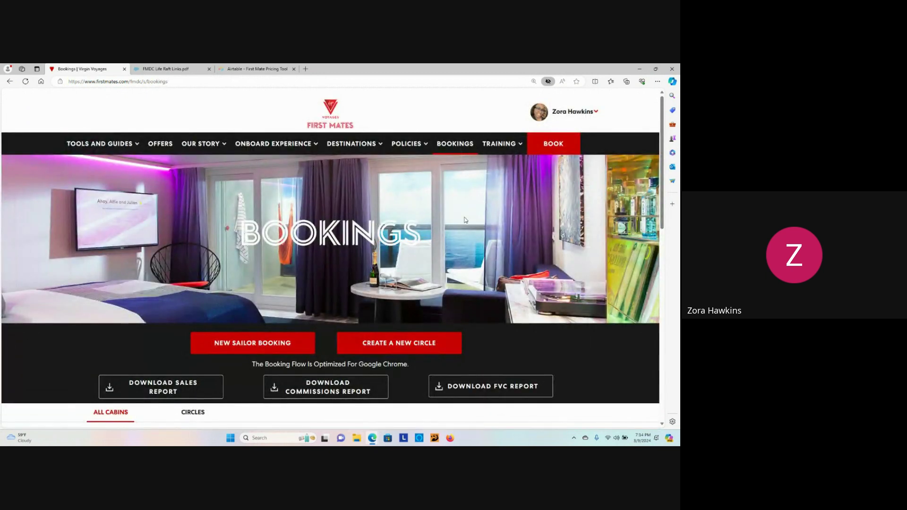
pyautogui.scroll(-4, 464, 220)
pyautogui.scroll(-3, 462, 234)
pyautogui.scroll(7, 461, 237)
pyautogui.scroll(-1, 462, 241)
pyautogui.scroll(1, 461, 241)
pyautogui.scroll(-1, 466, 186)
pyautogui.scroll(-1, 465, 185)
pyautogui.scroll(-2, 466, 186)
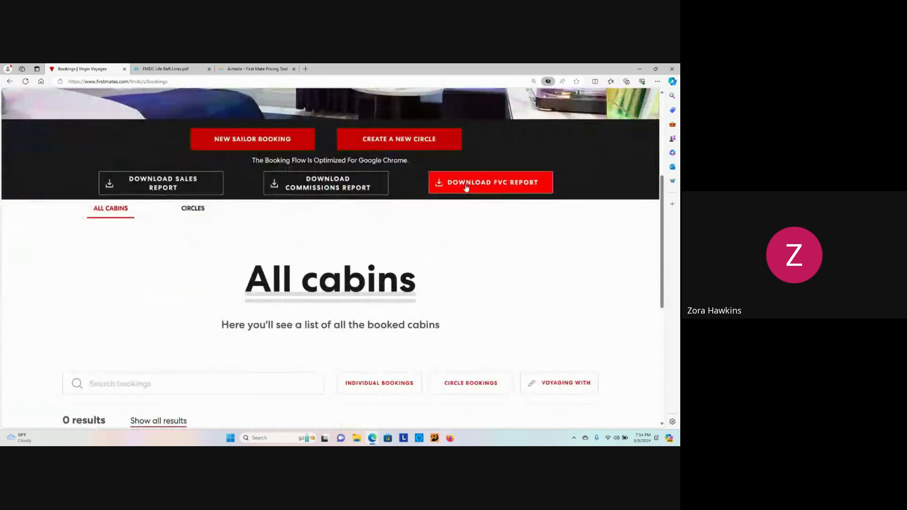
pyautogui.scroll(-1, 496, 212)
pyautogui.scroll(-1, 537, 240)
pyautogui.scroll(-1, 537, 240)
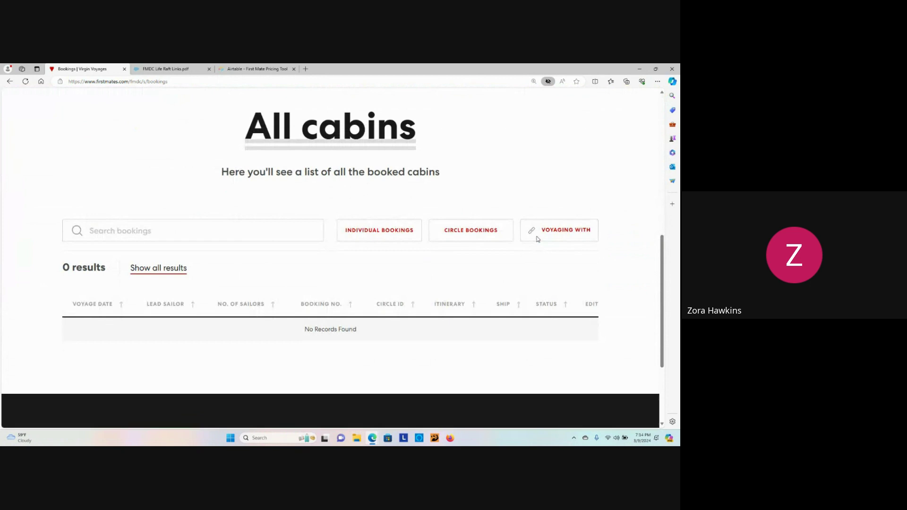
pyautogui.scroll(-3, 538, 241)
pyautogui.scroll(3, 538, 240)
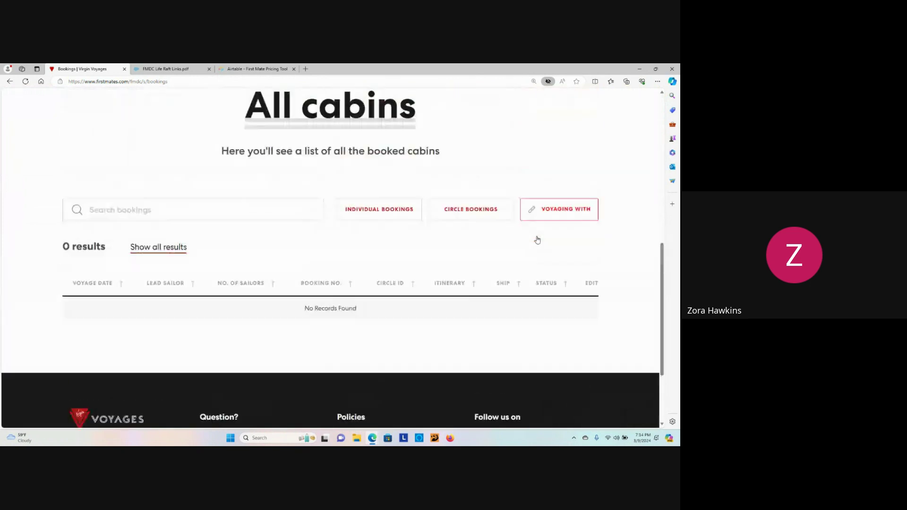
pyautogui.scroll(5, 537, 239)
pyautogui.scroll(2, 537, 240)
pyautogui.scroll(-1, 537, 240)
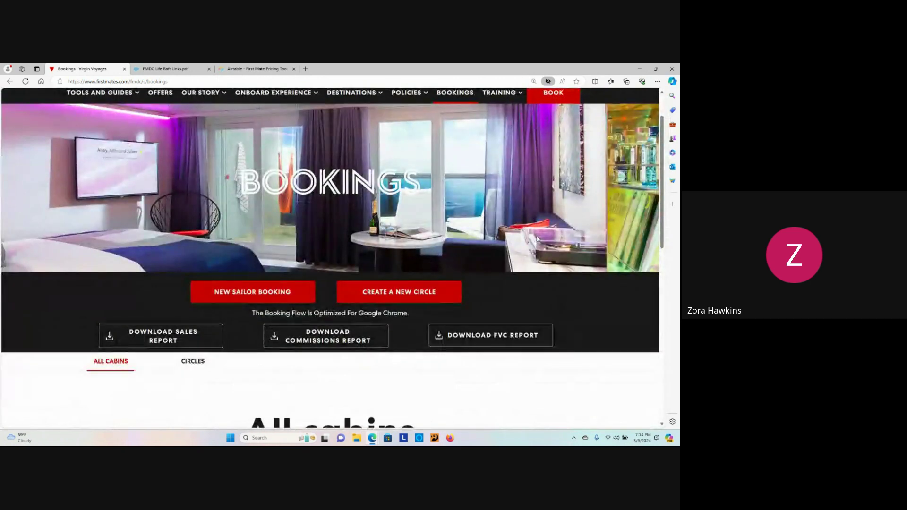
pyautogui.scroll(1, 537, 240)
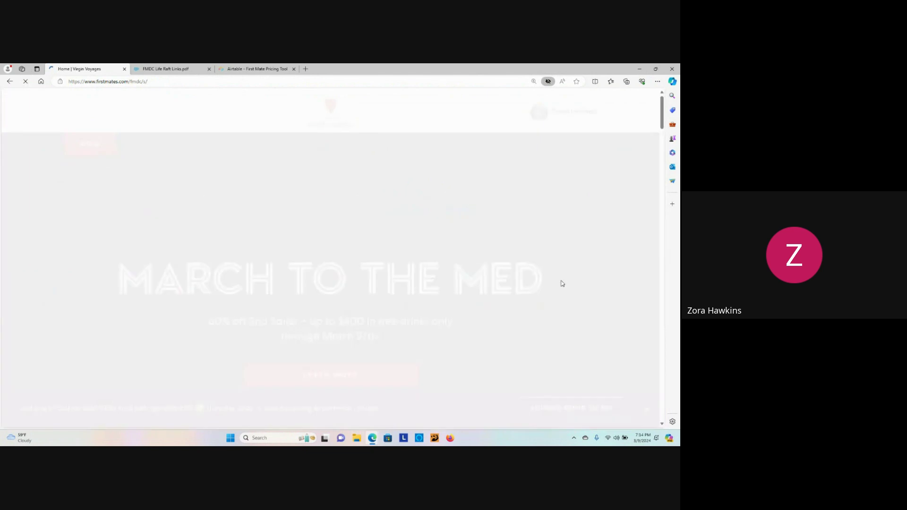
pyautogui.scroll(-5, 561, 284)
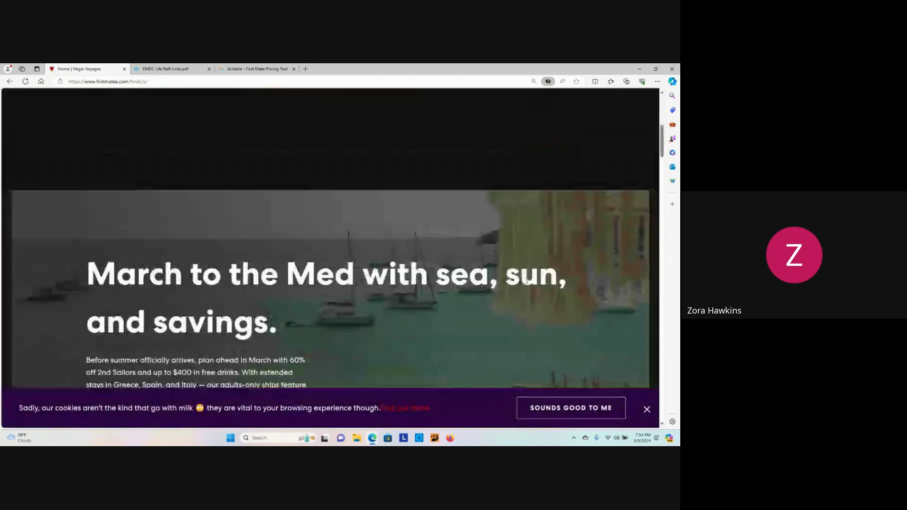
pyautogui.moveTo(662, 141); pyautogui.dragTo(659, 404)
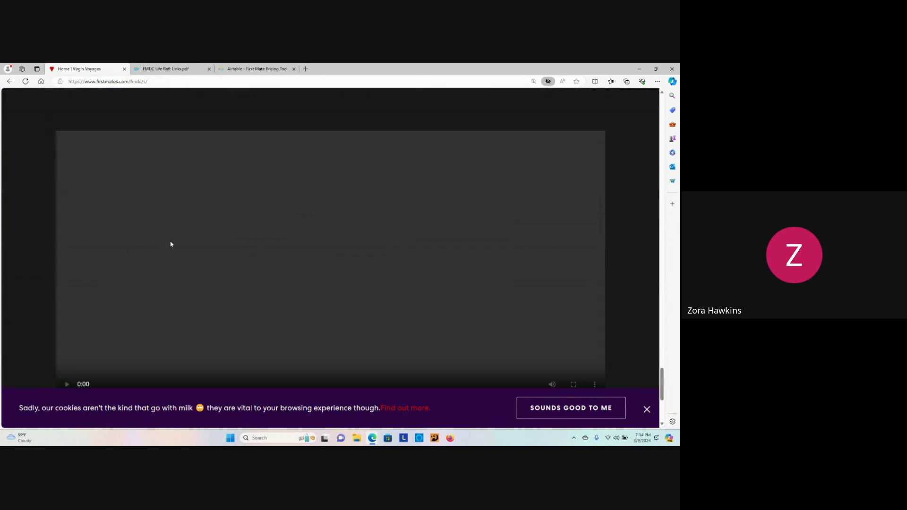
pyautogui.scroll(4, 180, 246)
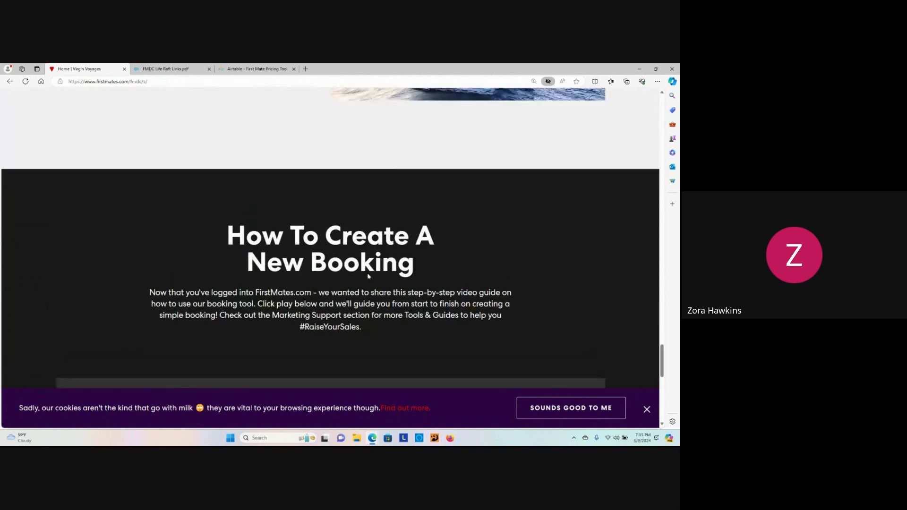
pyautogui.scroll(6, 211, 245)
pyautogui.scroll(5, 284, 269)
pyautogui.scroll(5, 435, 295)
pyautogui.scroll(4, 435, 295)
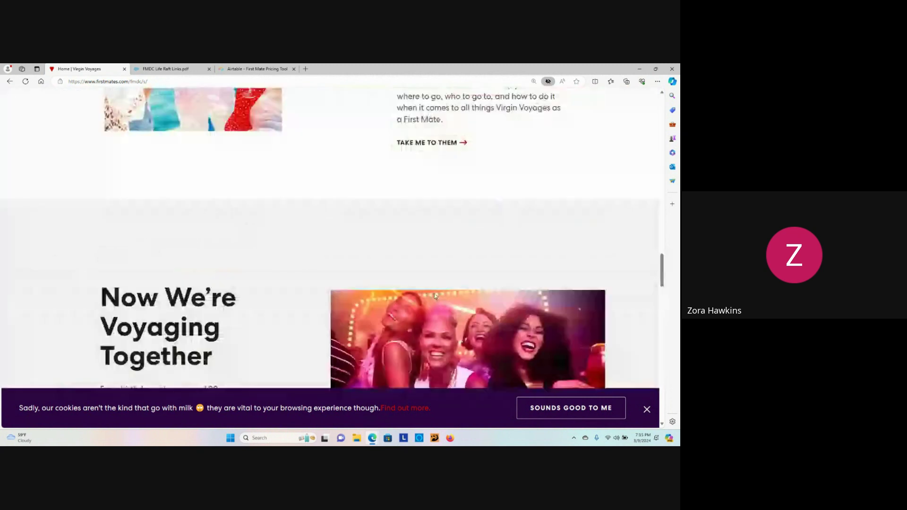
pyautogui.scroll(4, 435, 296)
pyautogui.scroll(3, 436, 296)
pyautogui.scroll(-2, 435, 296)
pyautogui.scroll(-2, 435, 296)
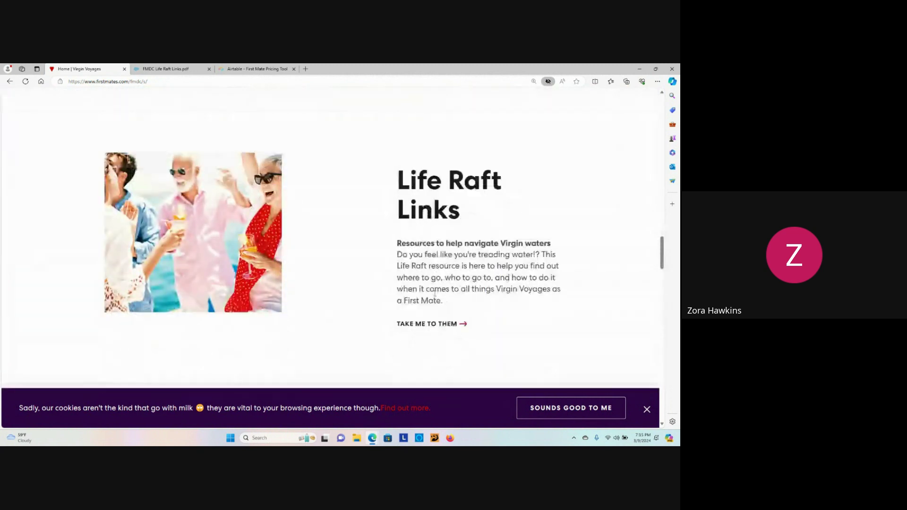